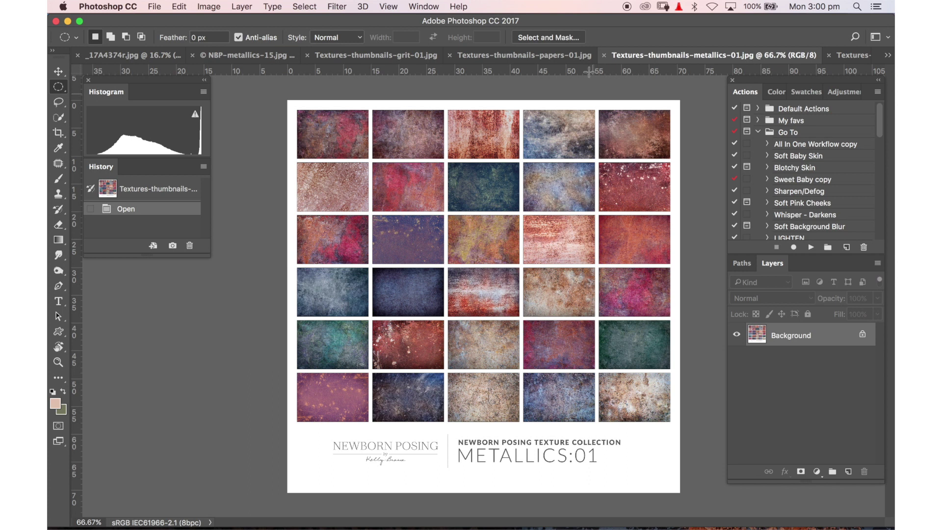
Browse the PAPERS:01, GRIT:01 and TEXTILES:01 texture sheets, then show NBP-metallics-15.jpg.
click(532, 53)
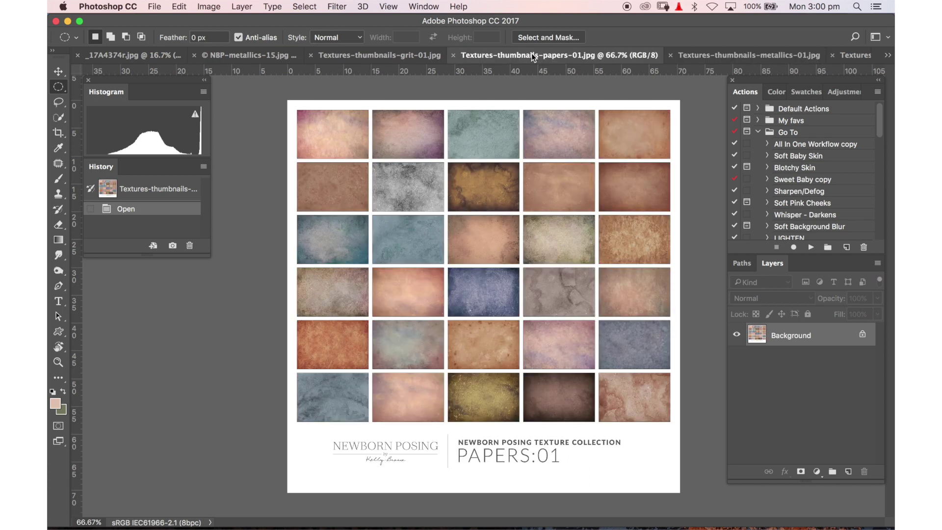
click(387, 55)
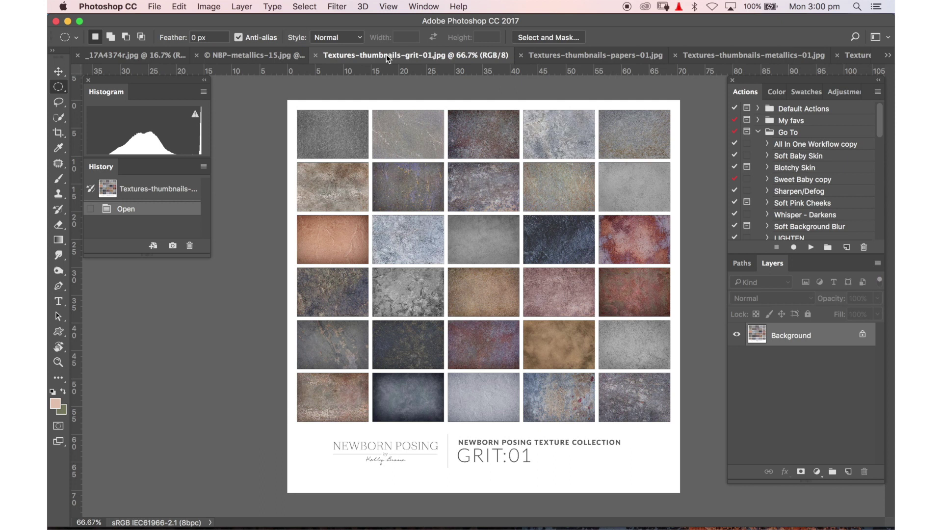
click(855, 57)
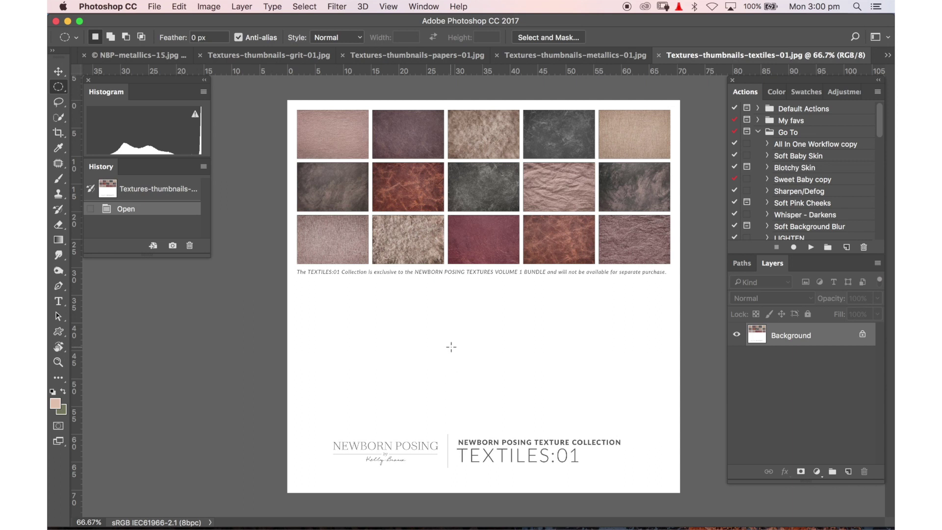
click(130, 54)
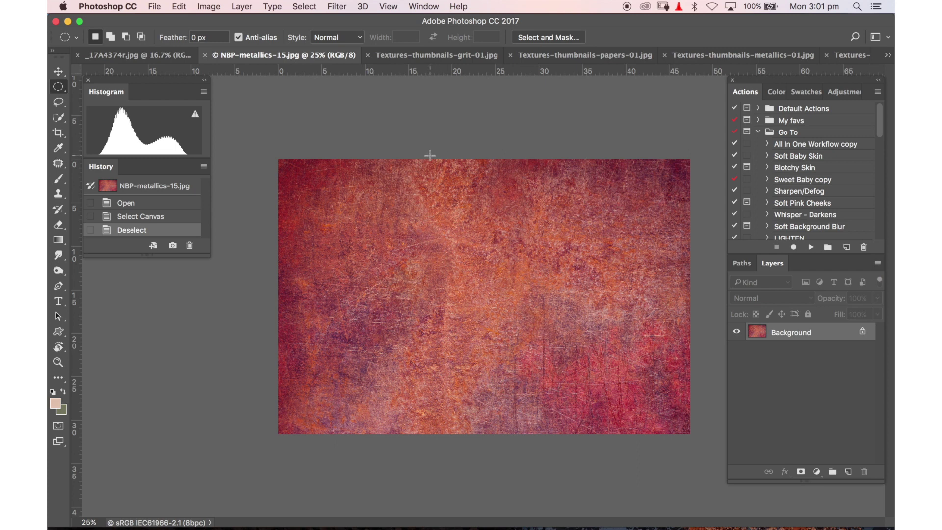
Copy the entire metallic texture into _17A4374r.jpg as Layer 1, converting its colours to Adobe RGB.
click(136, 55)
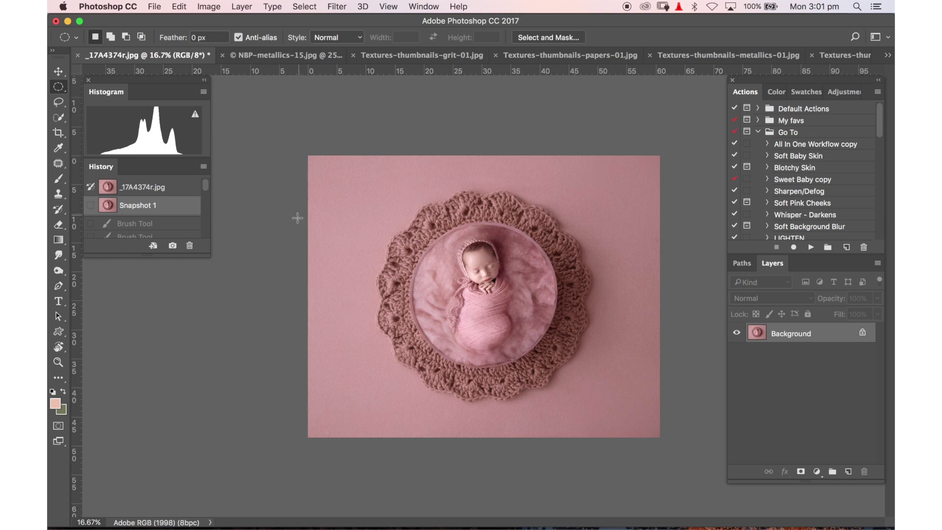
click(275, 55)
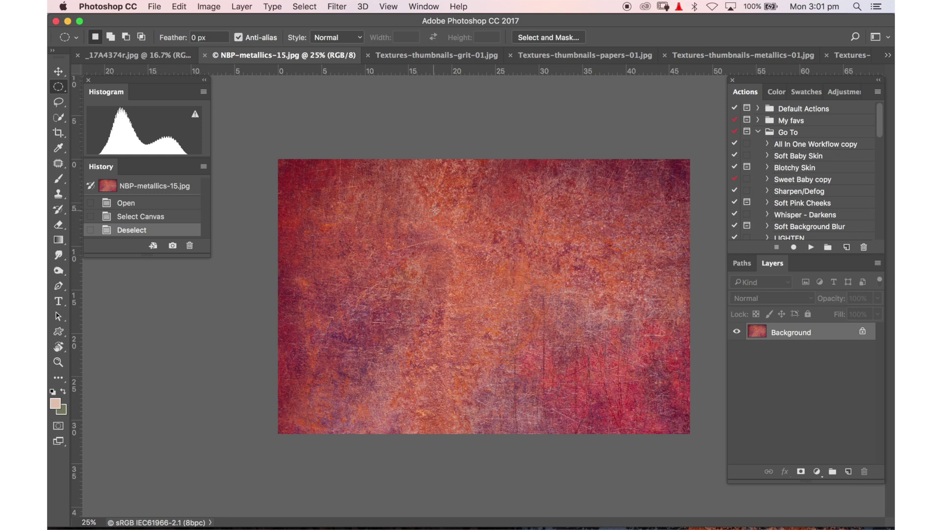
key(super+a)
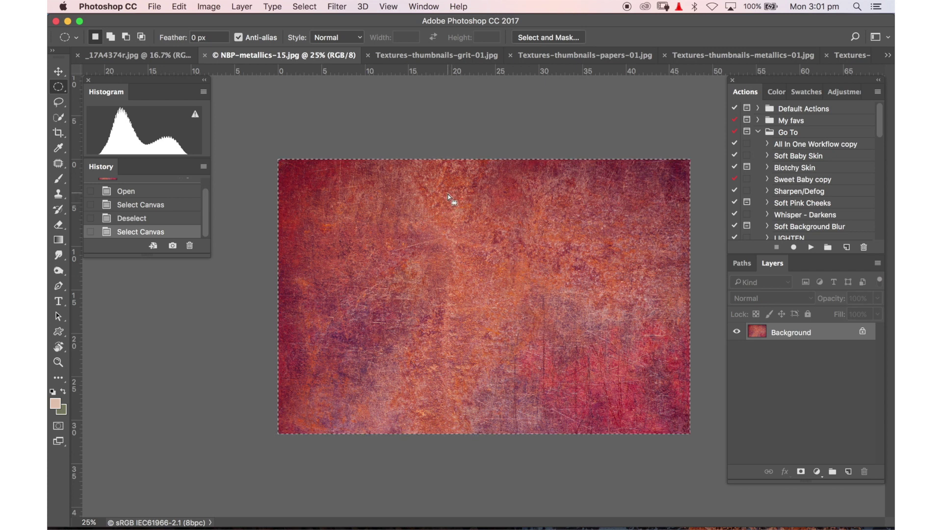
right_click(449, 193)
click(417, 148)
click(114, 55)
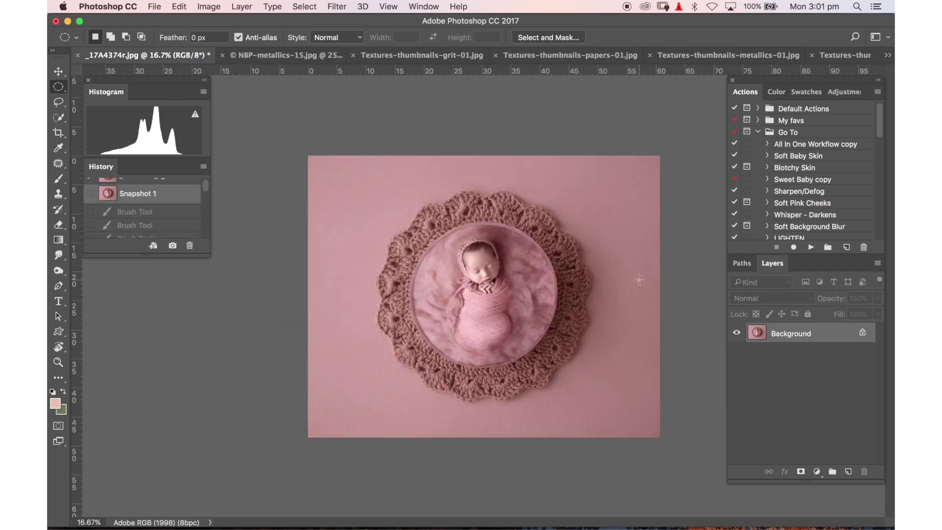
key(super+v)
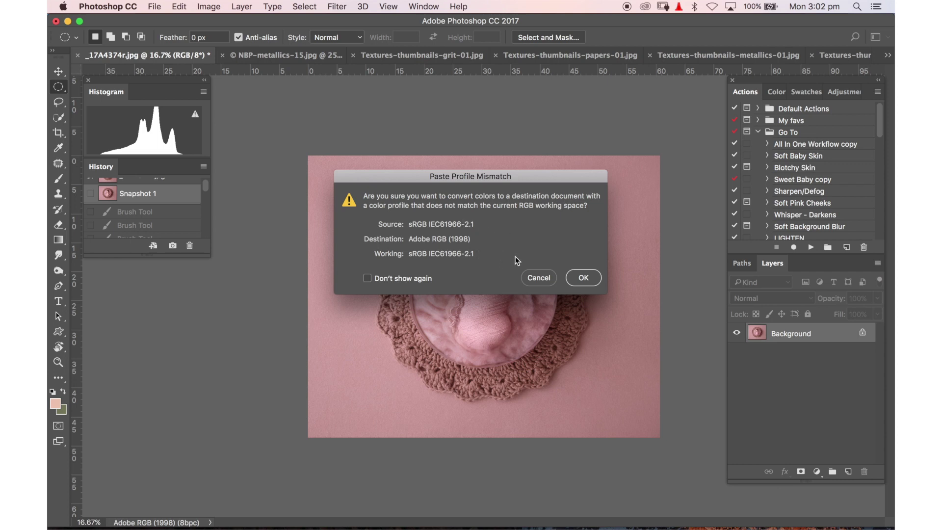
click(577, 278)
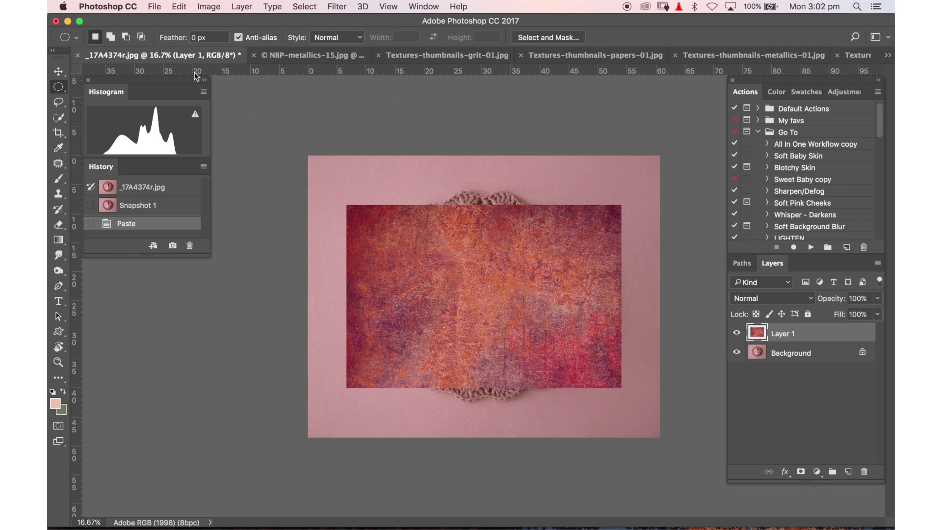
Move and scale Layer 1 to 129% width and 154% height so it fills the canvas.
key(super+t)
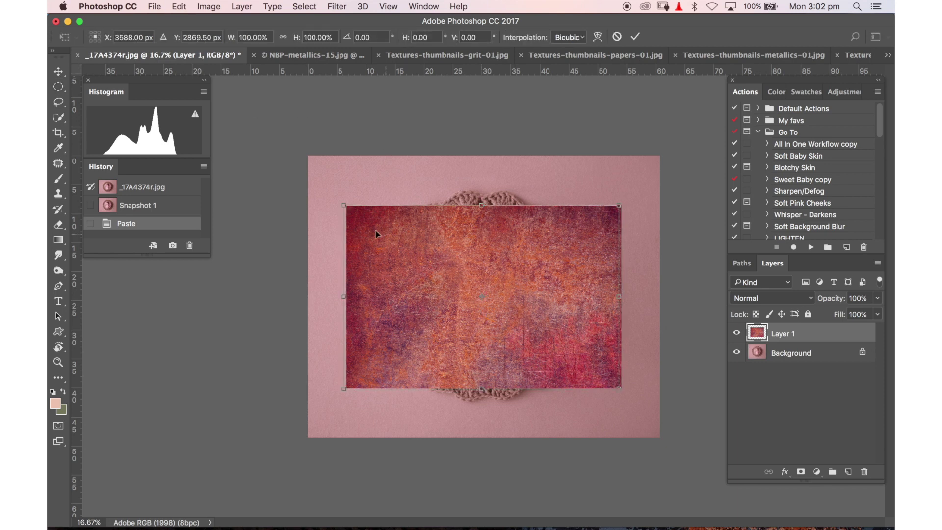
drag(374, 227, 347, 188)
drag(582, 338, 661, 437)
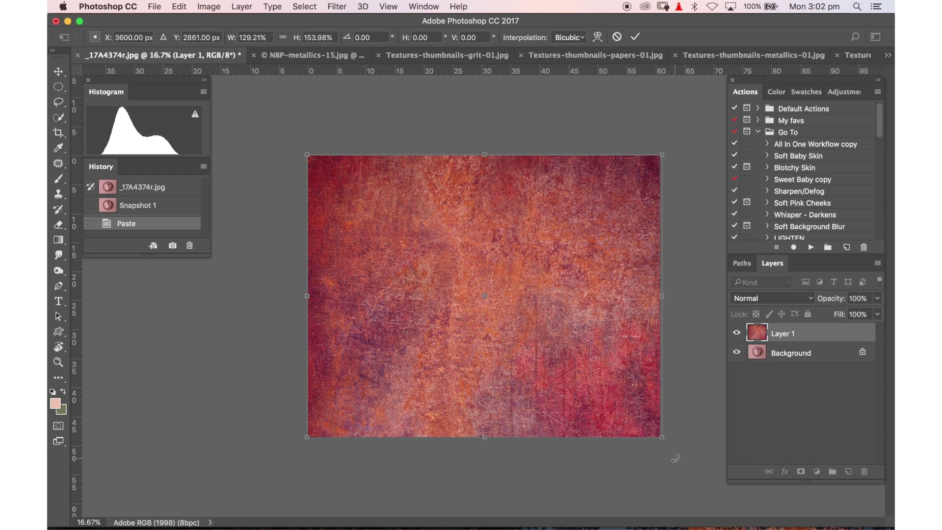
key(Return)
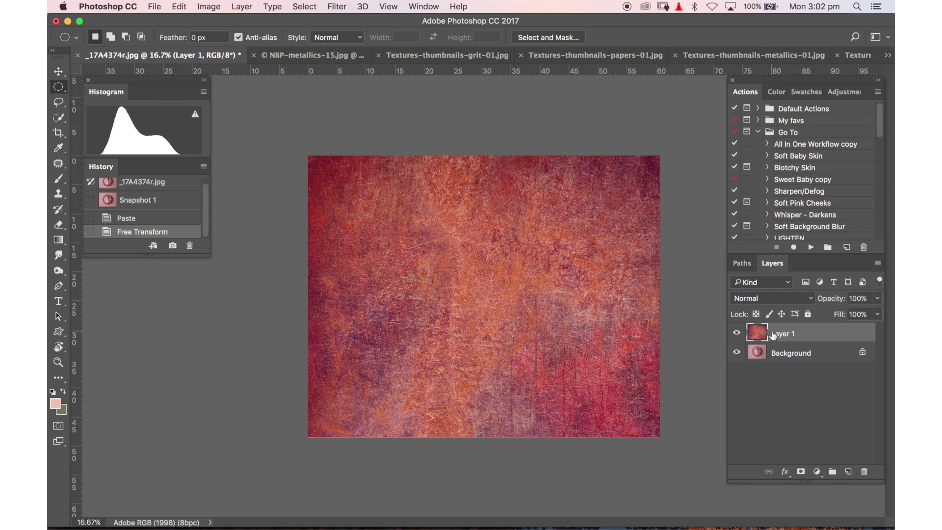
Try Multiply, Screen, Soft Light and Overlay on Layer 1, settling on Soft Light.
click(782, 298)
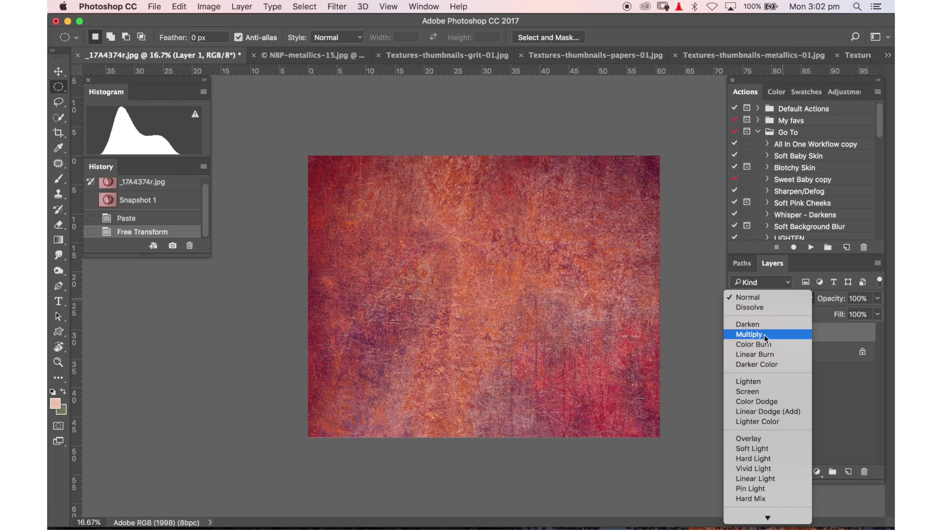
click(763, 334)
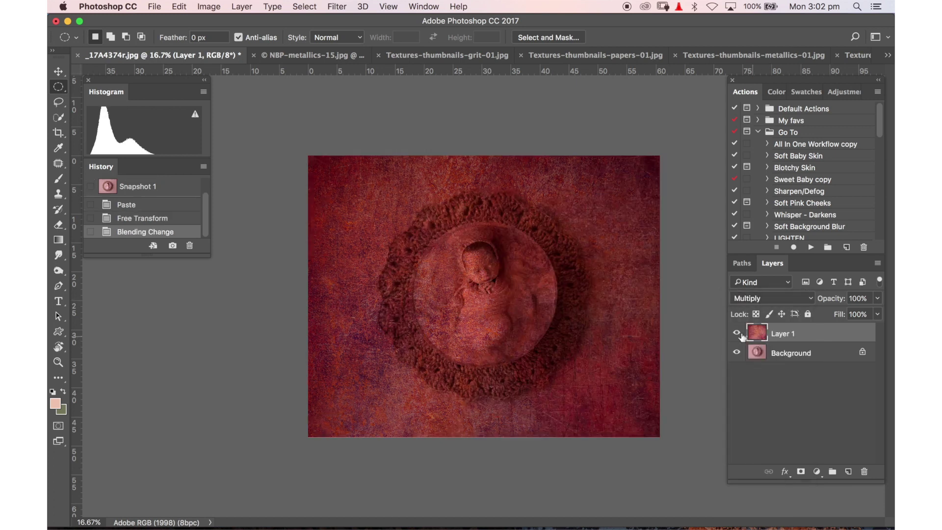
click(760, 298)
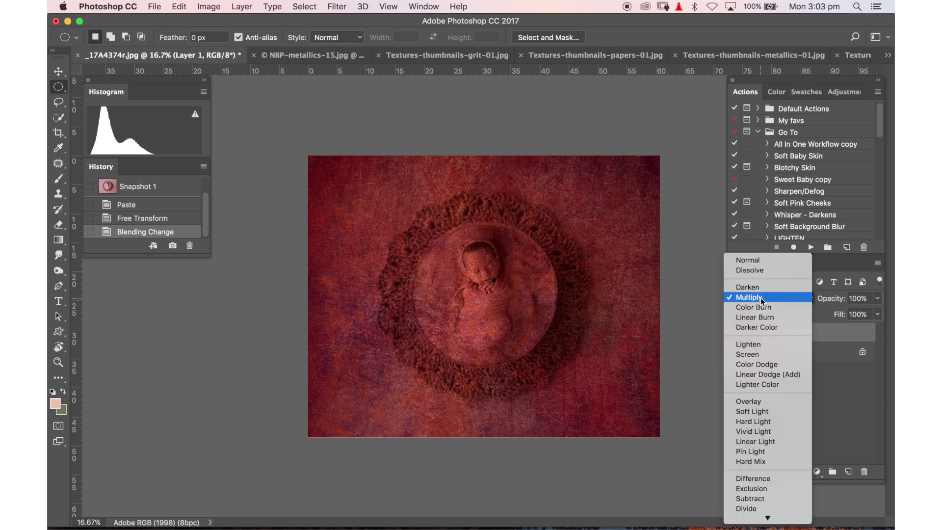
click(756, 356)
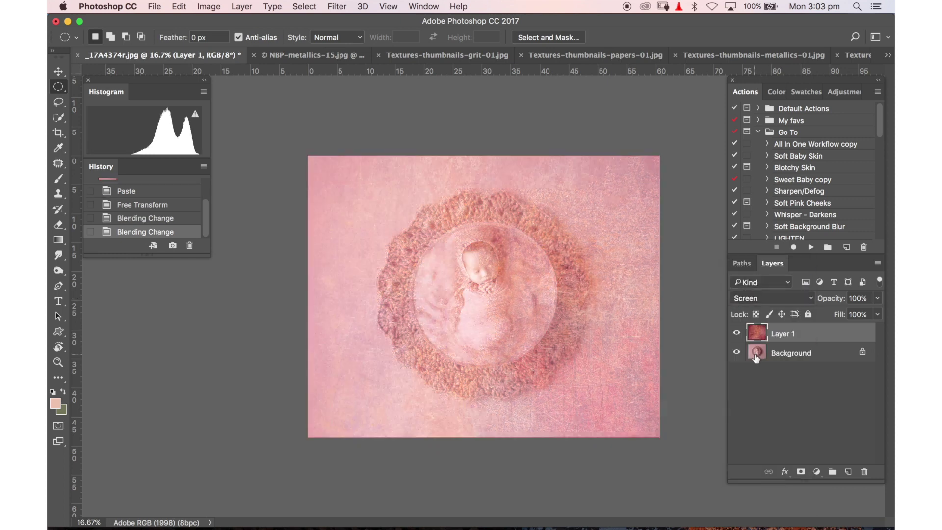
click(765, 299)
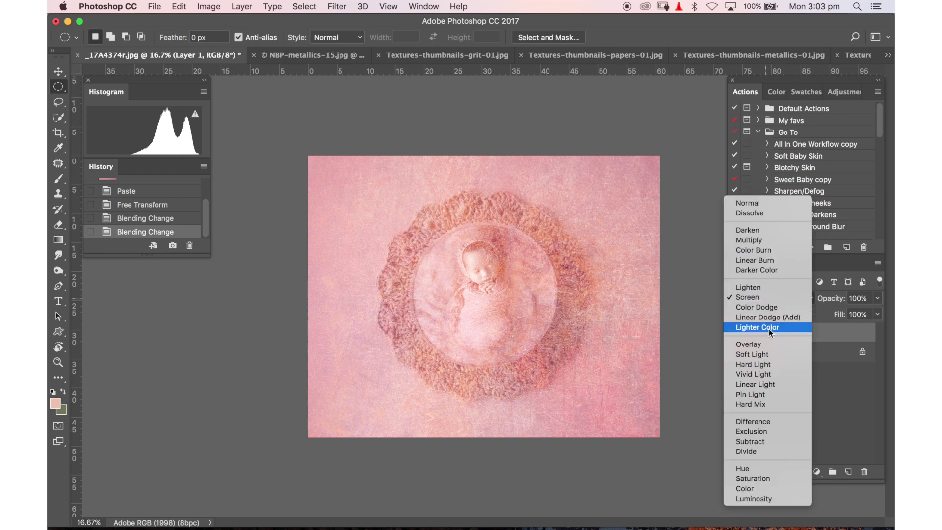
click(768, 356)
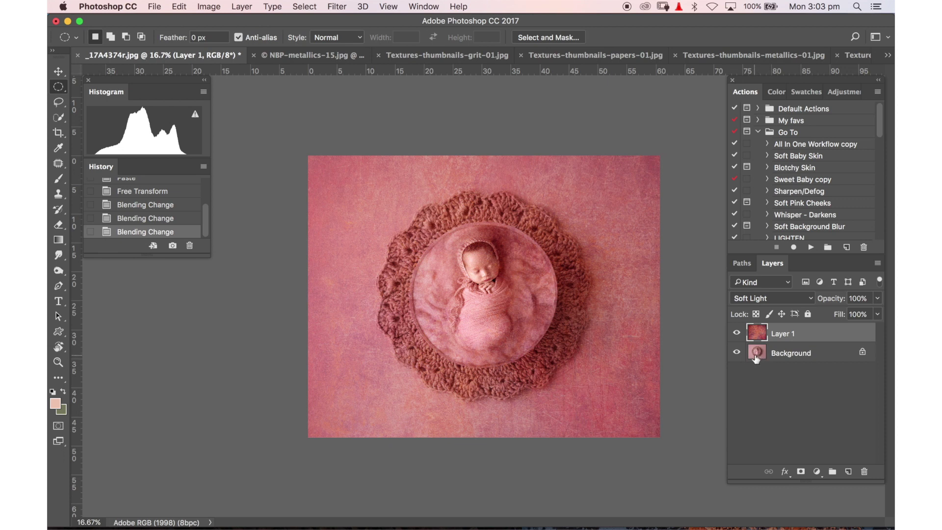
click(778, 299)
click(766, 287)
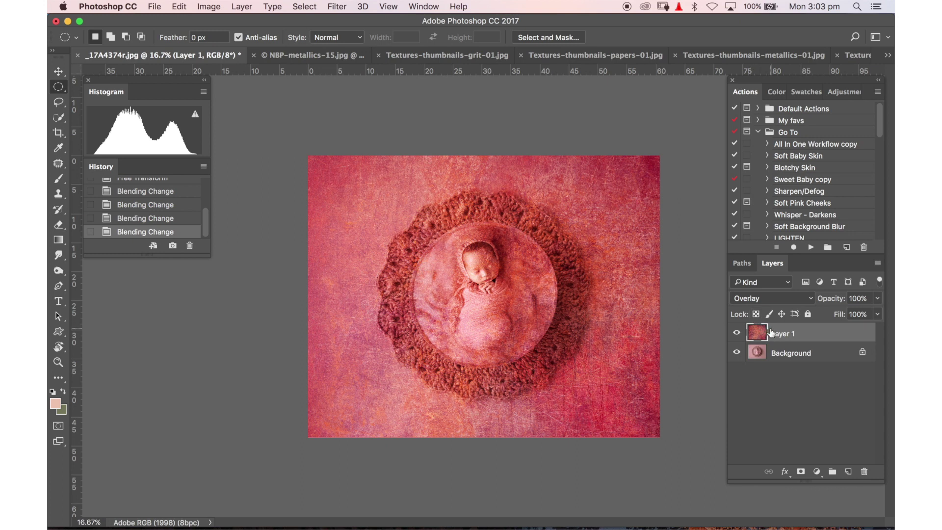
click(774, 300)
click(766, 311)
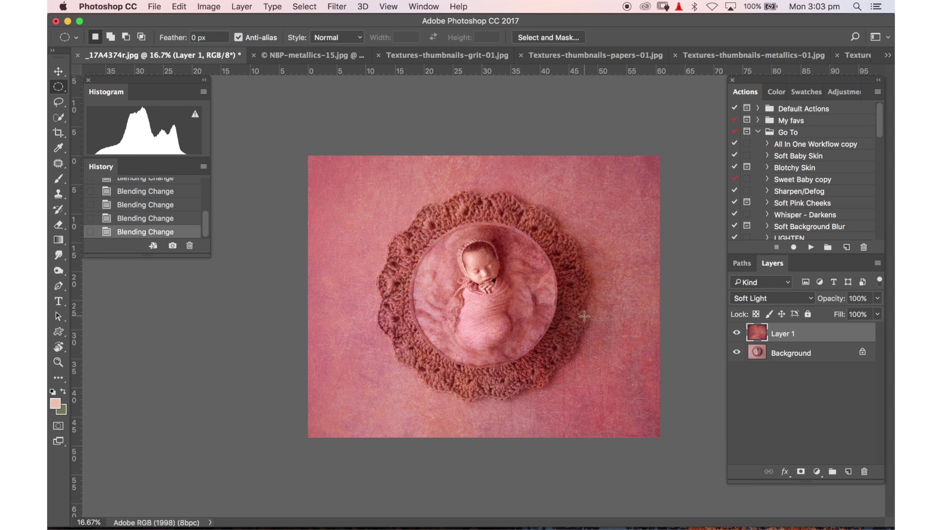
Compare Layer 1 on and off, lower its opacity to 51%, and zoom in and out to check.
click(735, 334)
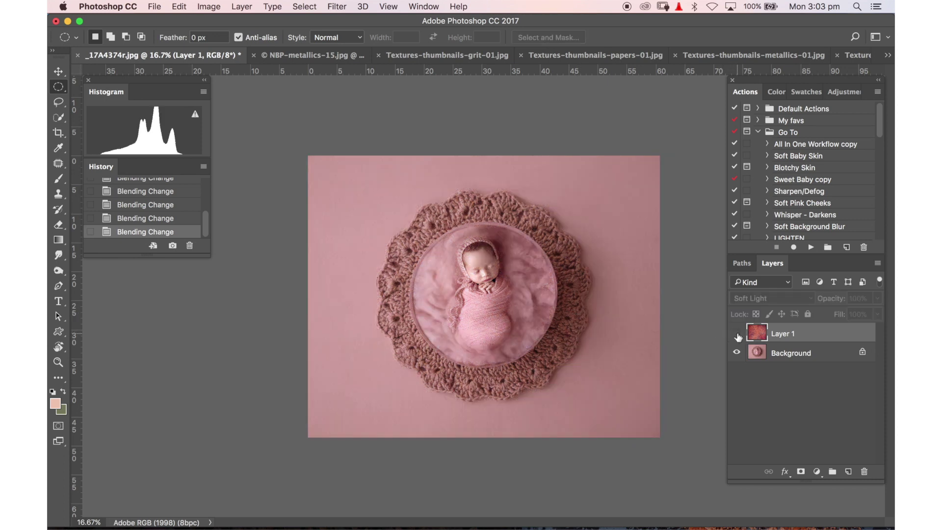
click(736, 333)
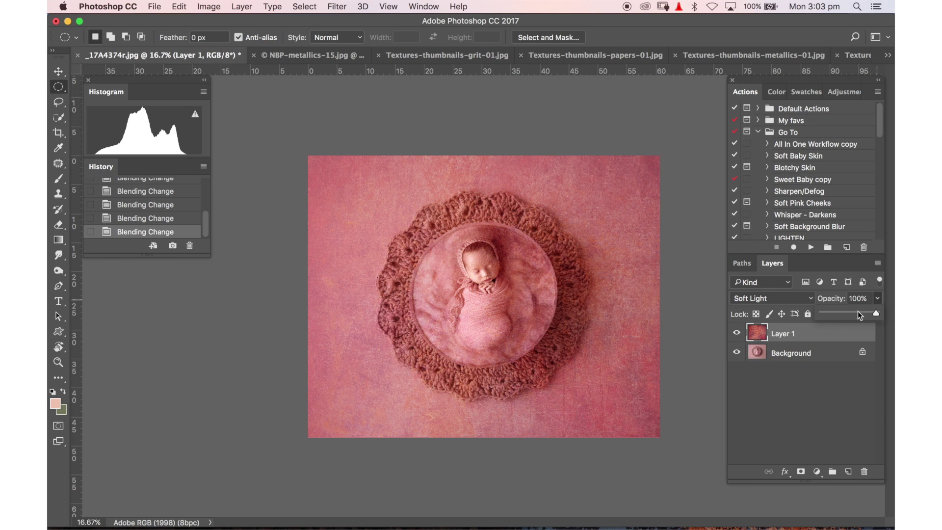
click(851, 312)
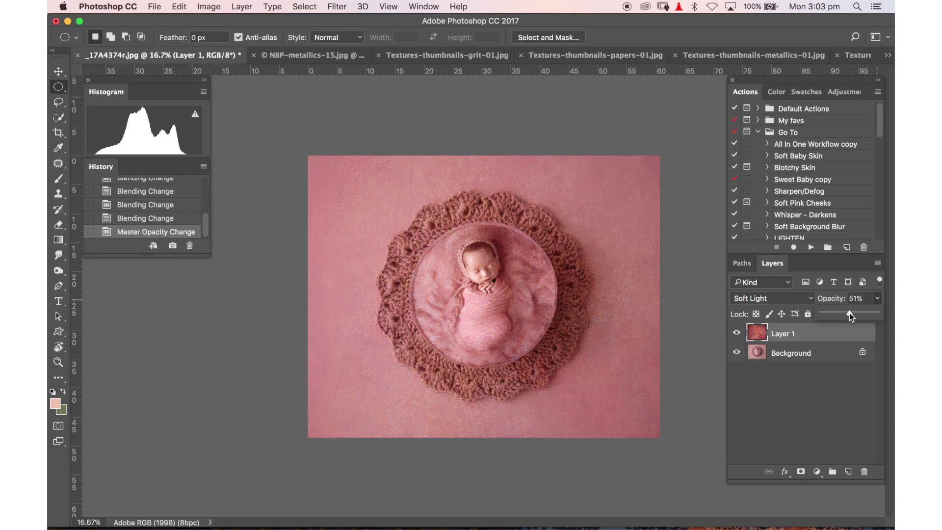
key(super+plus)
key(super+plus)
key(super+plus)
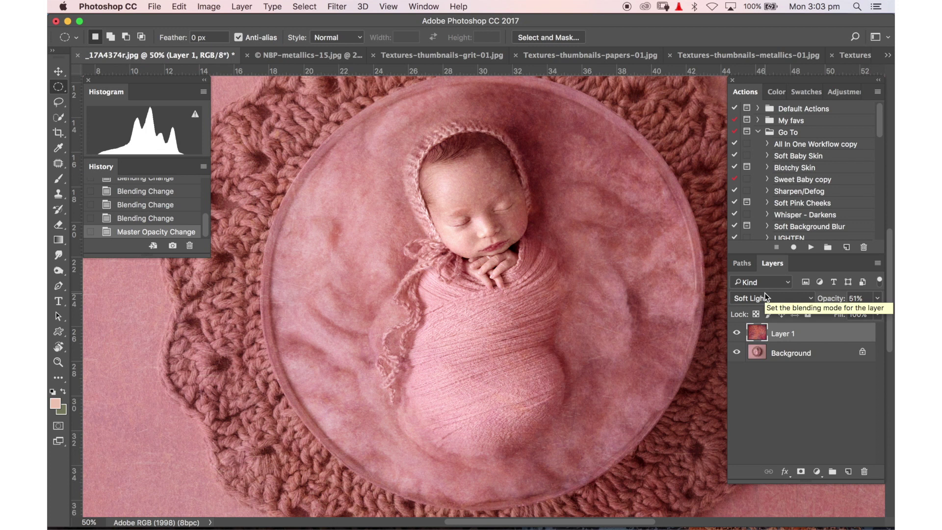
key(super+minus)
key(super+minus)
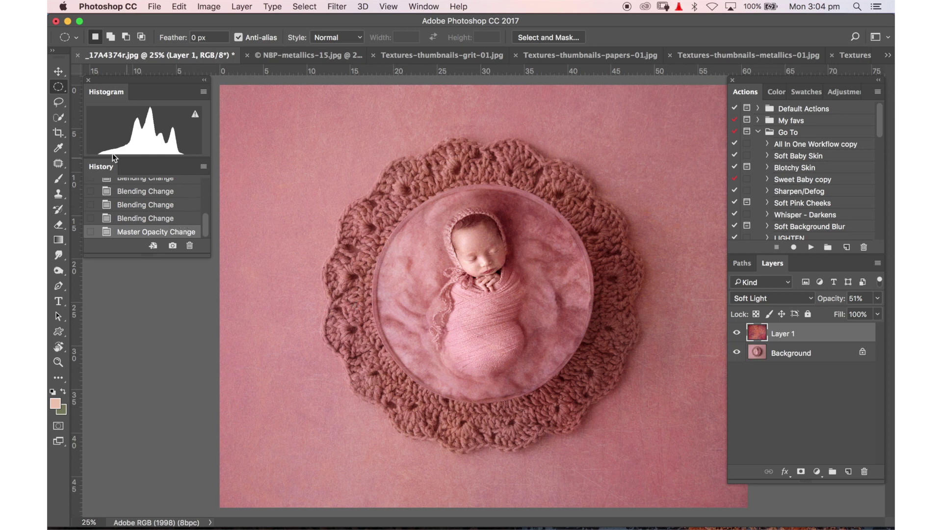
Lasso an area around the crochet rim and feather the selection by 22 pixels.
click(58, 101)
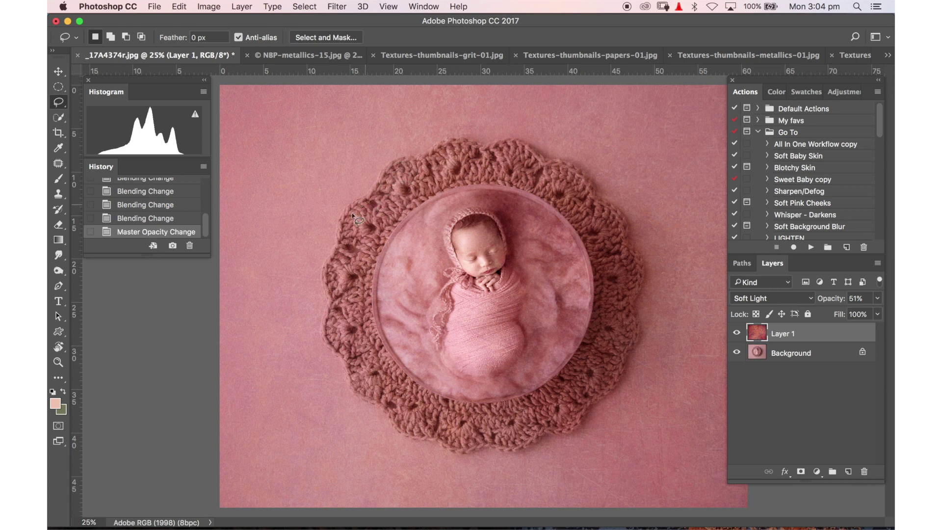
mouse_move(352, 215)
mouse_down()
mouse_move(332, 281)
mouse_move(335, 328)
mouse_move(362, 382)
mouse_move(398, 424)
mouse_move(509, 448)
mouse_move(567, 428)
mouse_move(607, 382)
mouse_move(630, 330)
mouse_move(638, 276)
mouse_move(614, 218)
mouse_move(573, 176)
mouse_move(516, 147)
mouse_move(447, 145)
mouse_move(406, 165)
mouse_up()
right_click(470, 187)
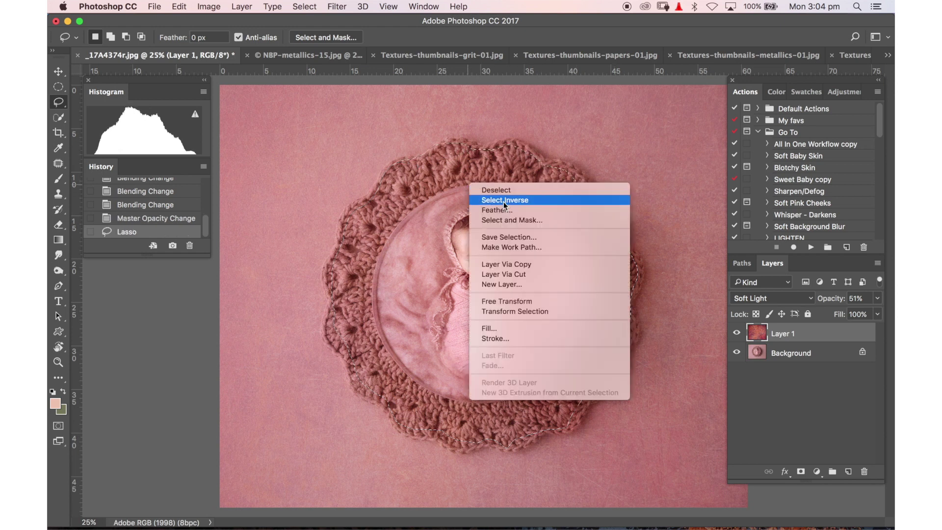
click(503, 210)
text(22)
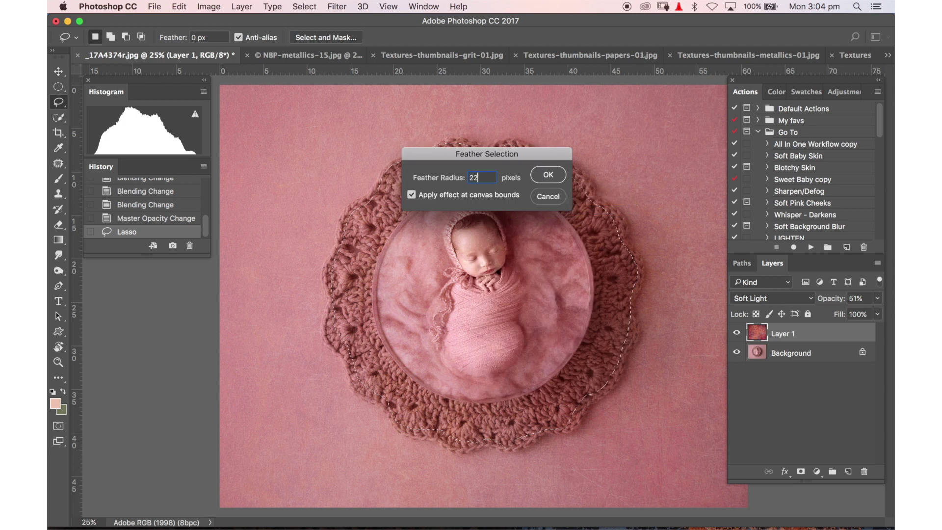
key(Return)
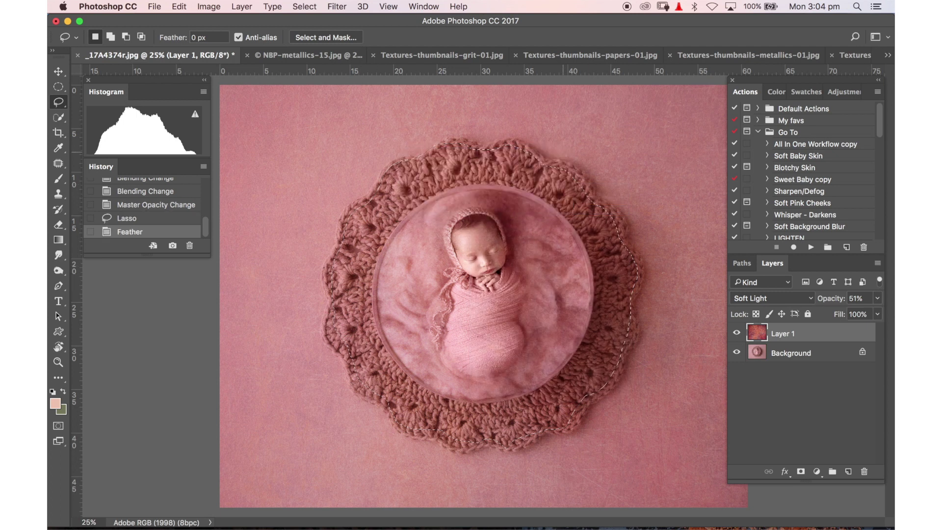
Apply a 1000-pixel Gaussian Blur to the feathered selection on Layer 1.
click(337, 6)
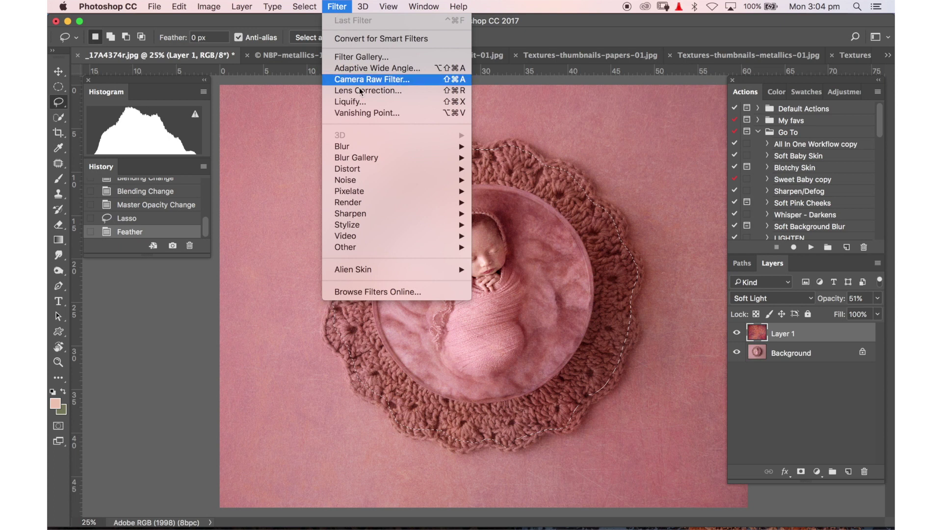
mouse_move(367, 146)
click(503, 191)
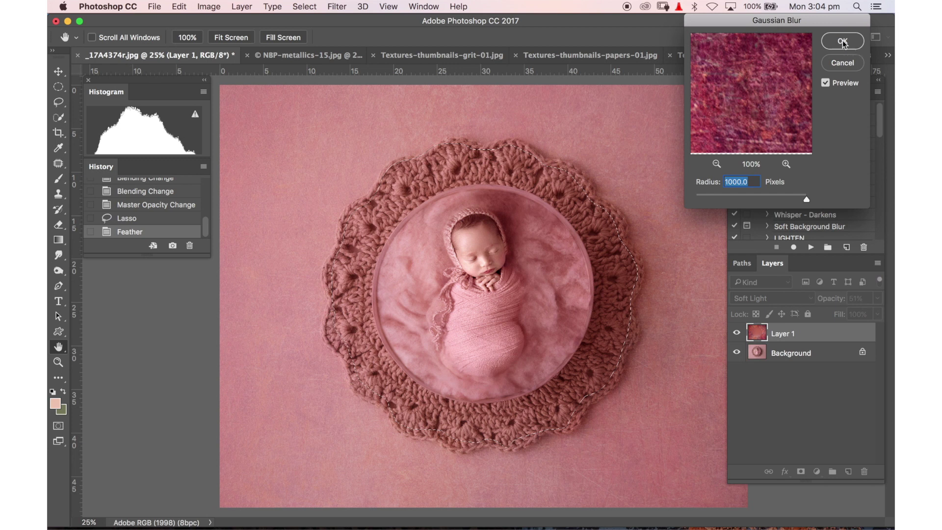
key(Return)
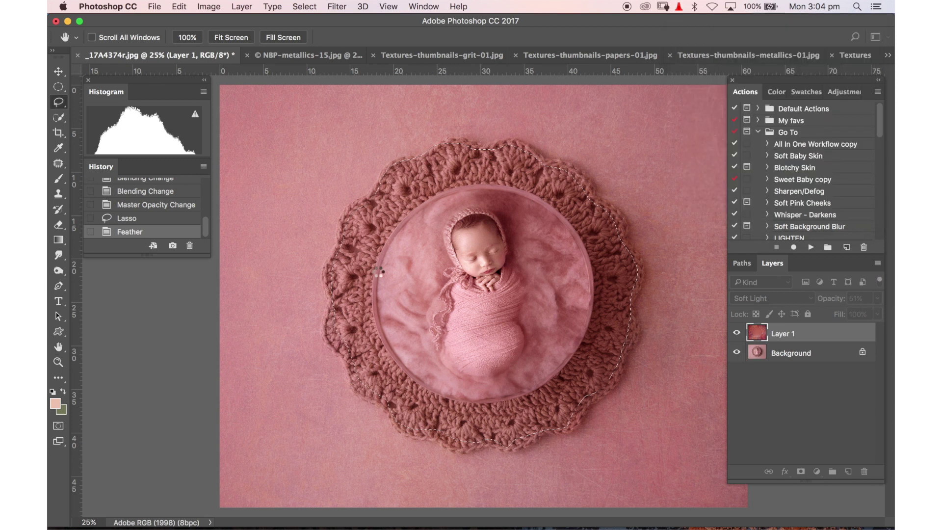
Compare the blur by undoing, redoing and toggling Layer 1, then deselect.
key(super+equal)
key(super+equal)
key(super+equal)
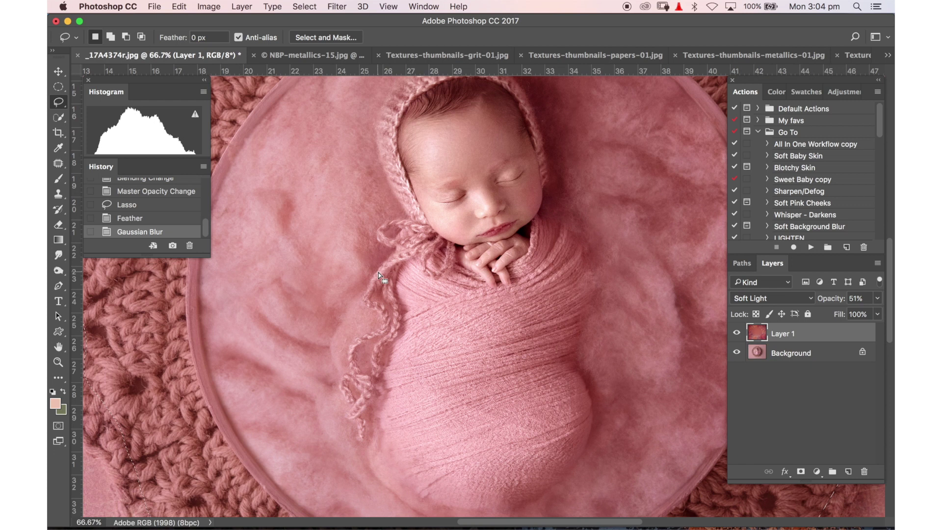
key(super+z)
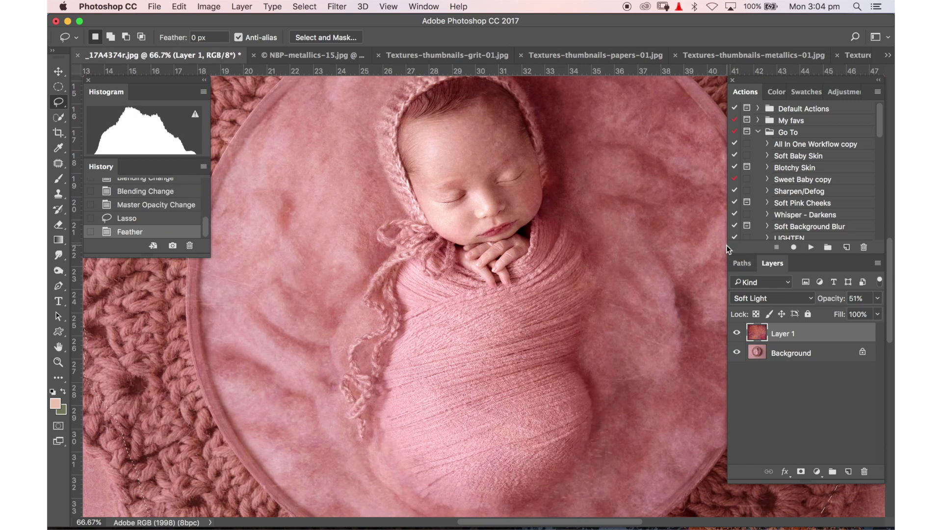
key(super+z)
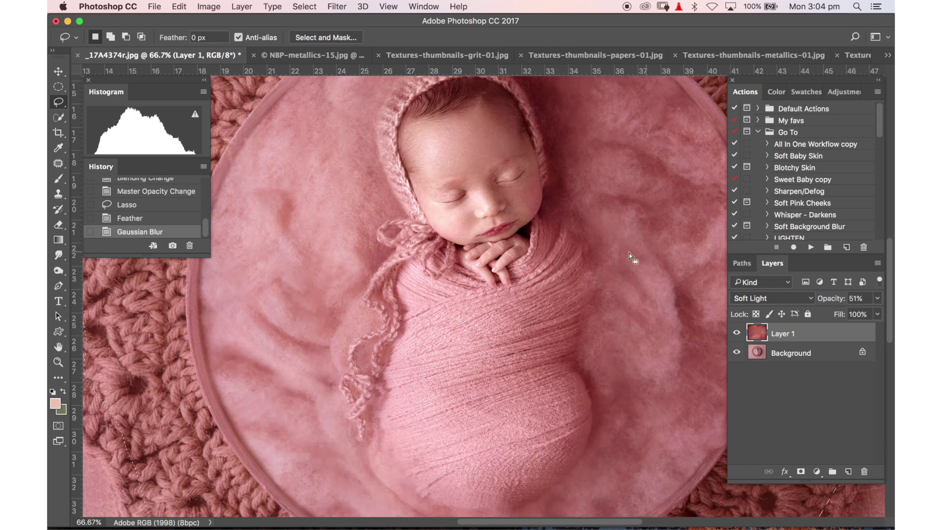
click(737, 334)
click(737, 334)
click(736, 335)
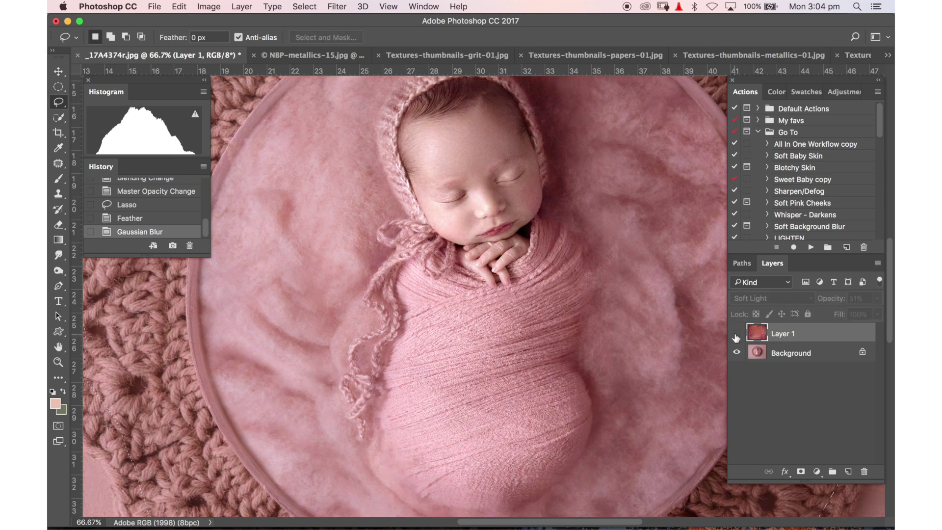
click(736, 336)
key(super+minus)
key(super+minus)
key(super+minus)
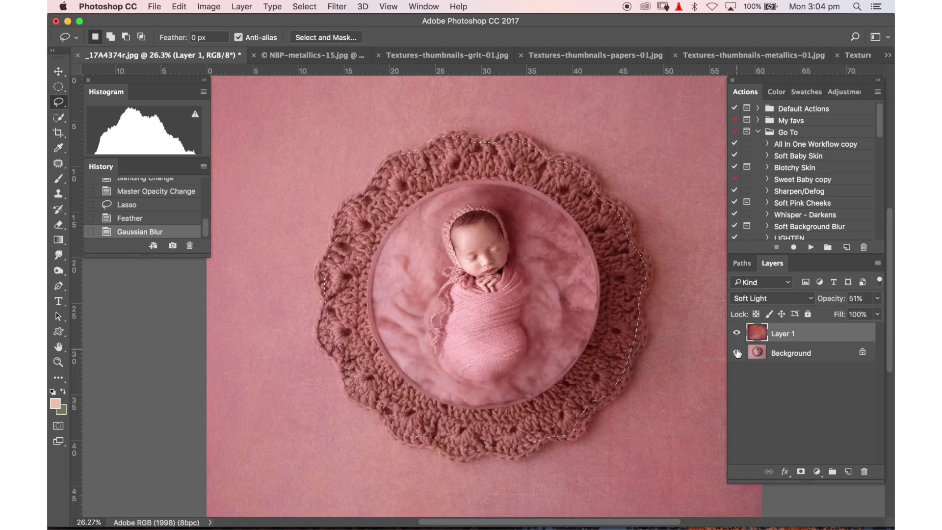
key(super+d)
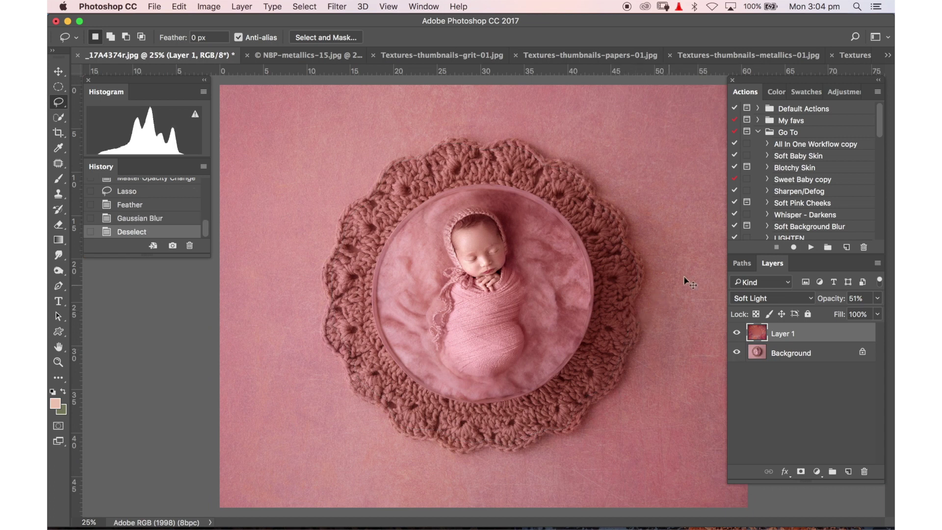
Compare Layer 1 on and off, then revert to the Lasso history state and deselect.
click(736, 334)
click(737, 334)
click(737, 334)
click(737, 334)
click(170, 196)
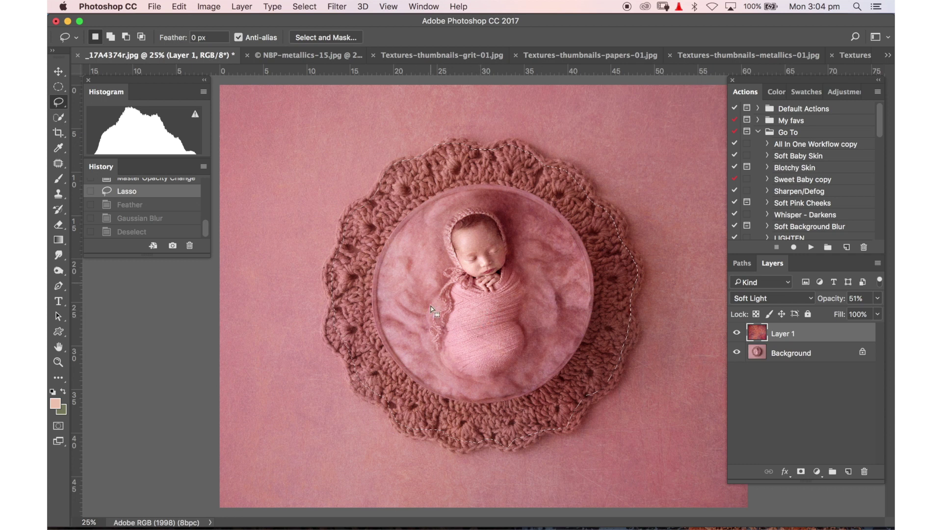
key(super+d)
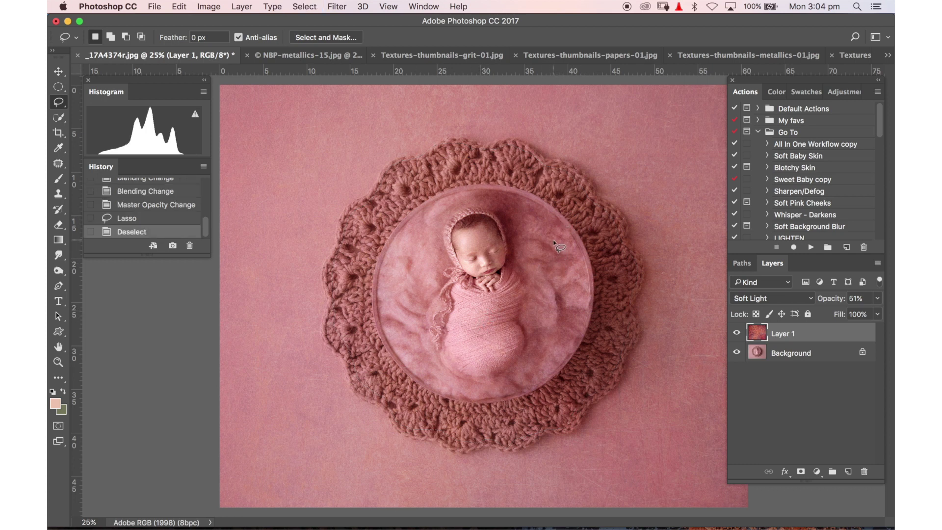
Add a layer mask to Layer 1 and set a soft 400 px brush at 0% hardness.
click(800, 470)
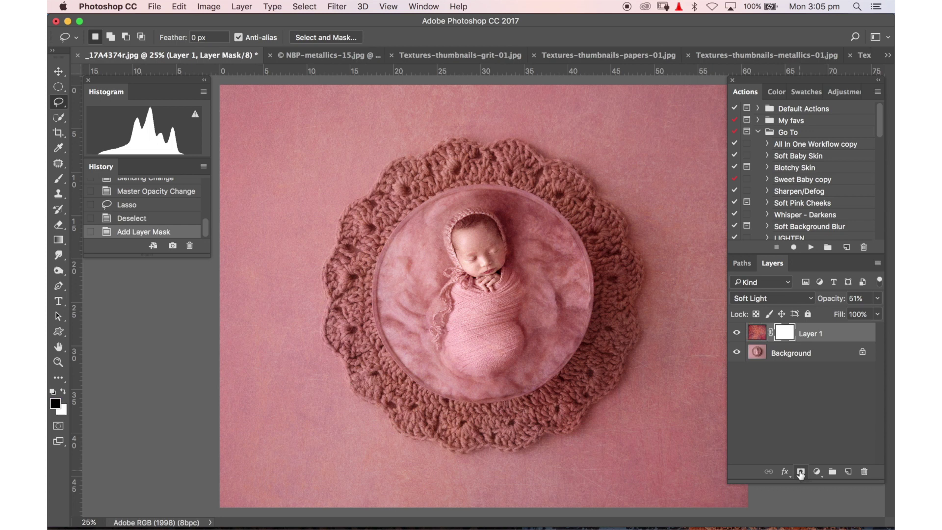
click(59, 179)
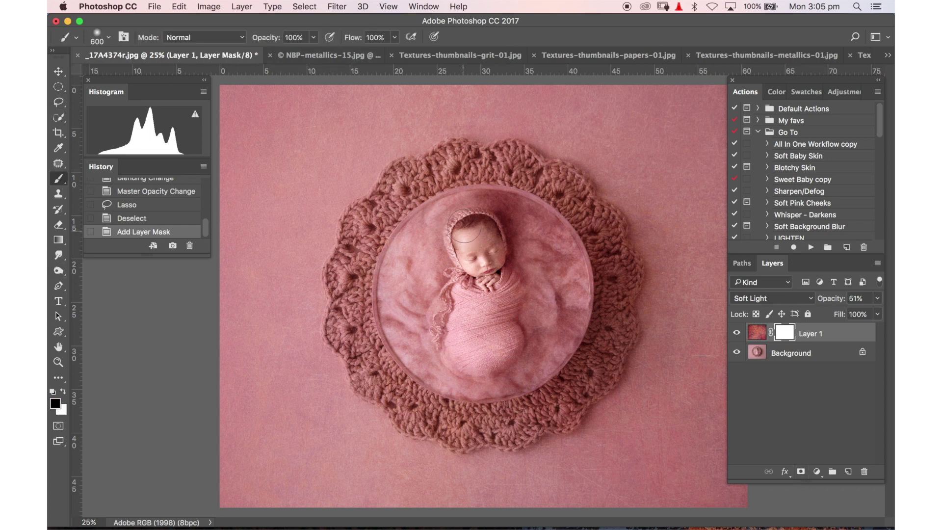
key(bracketleft)
key(bracketright)
key(bracketright)
key(bracketright)
right_click(434, 249)
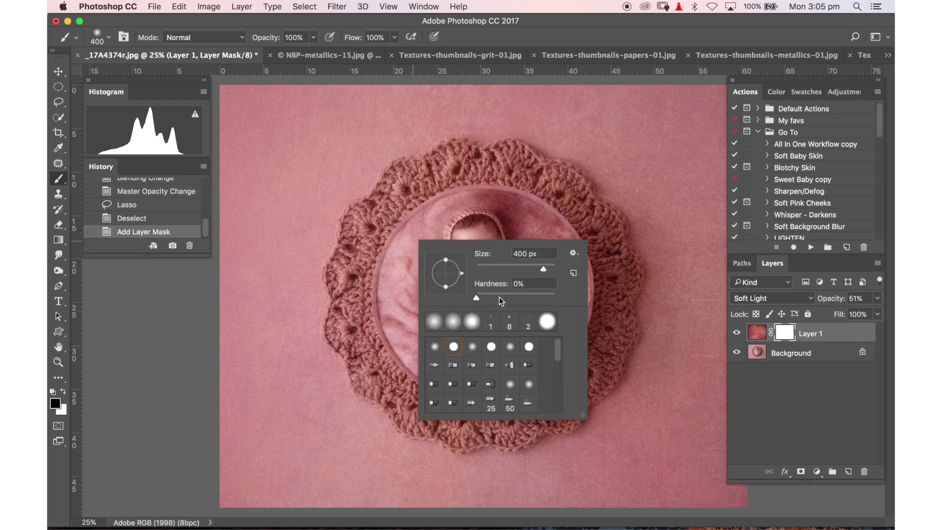
key(Return)
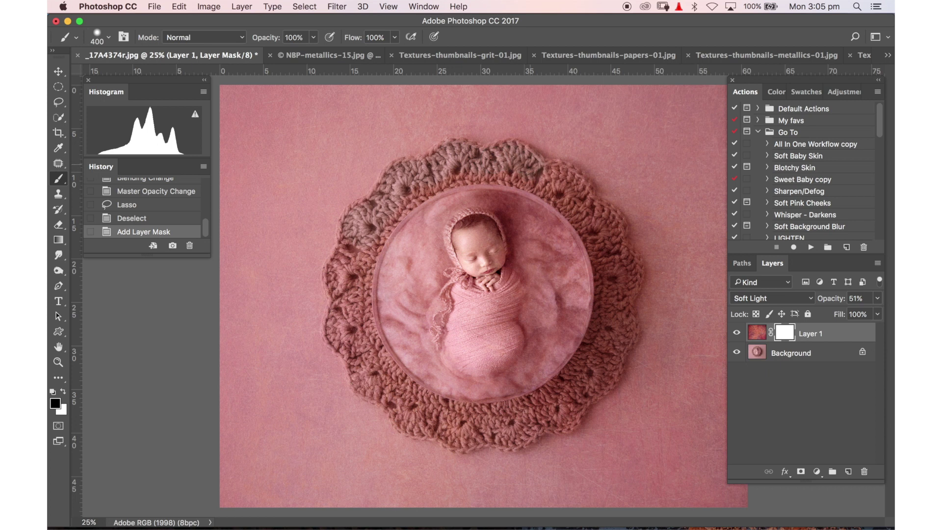
Paint black on the mask along the crochet frame's right, lower-left and lower rims.
click(539, 186)
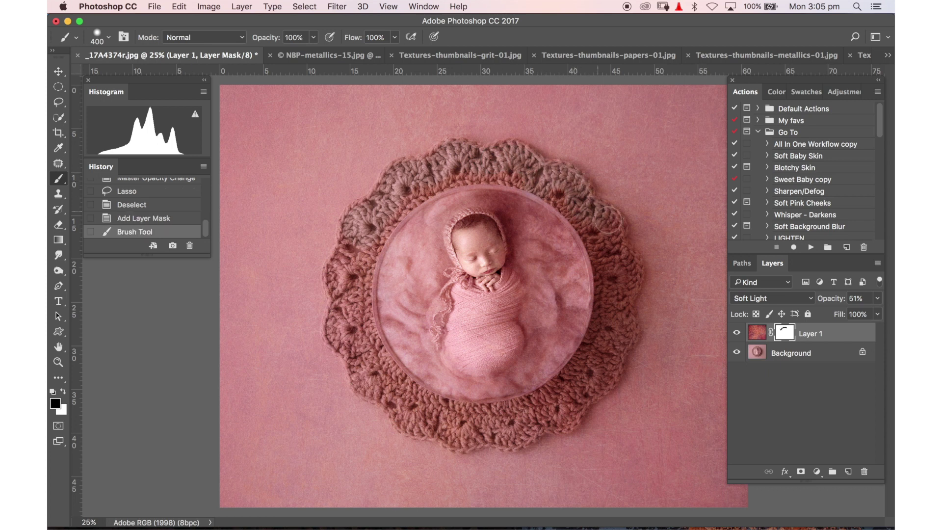
mouse_move(608, 220)
mouse_down()
mouse_move(622, 265)
mouse_move(622, 330)
mouse_move(570, 410)
mouse_move(516, 421)
mouse_up()
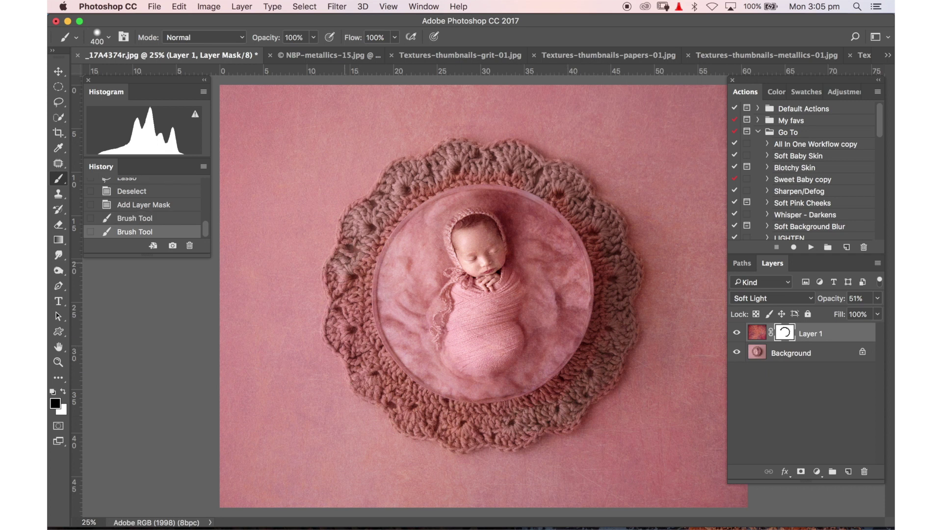
mouse_move(340, 330)
mouse_down()
mouse_move(347, 368)
mouse_move(365, 385)
mouse_up()
mouse_move(411, 408)
mouse_down()
mouse_move(439, 436)
mouse_move(515, 436)
mouse_move(562, 410)
mouse_move(560, 386)
mouse_up()
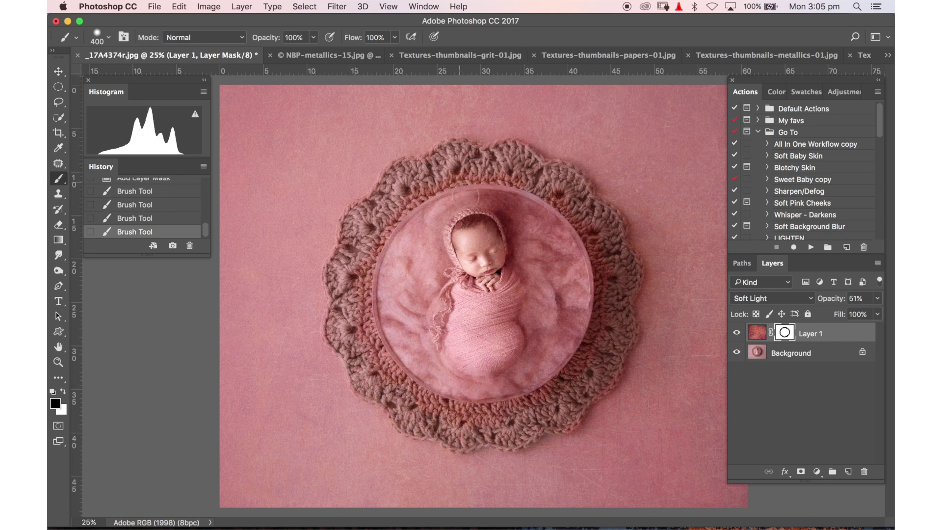
Using a 700 px brush and the red mask overlay, paint black over the bowl and baby.
key(x)
key(backslash)
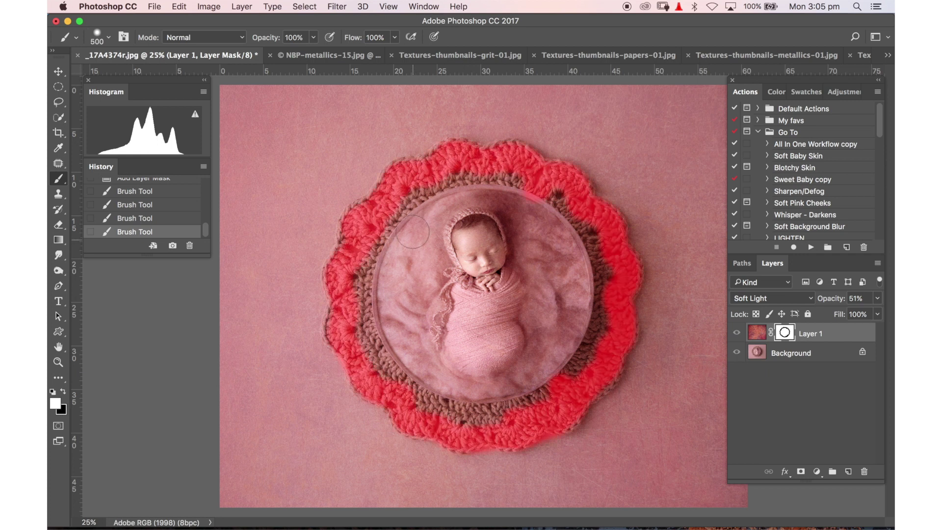
key(bracketright)
key(bracketright)
key(bracketright)
drag(403, 224, 385, 278)
key(x)
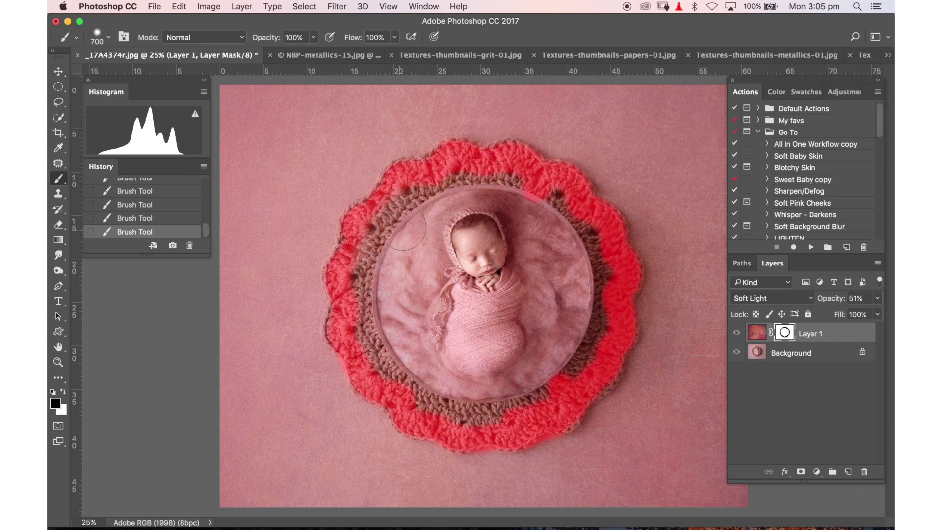
mouse_move(407, 238)
mouse_down()
mouse_move(379, 278)
mouse_move(390, 344)
mouse_move(421, 380)
mouse_move(480, 404)
mouse_move(581, 353)
mouse_move(598, 267)
mouse_move(510, 206)
mouse_move(527, 196)
mouse_move(419, 206)
mouse_move(402, 265)
mouse_move(442, 319)
mouse_move(515, 274)
mouse_move(564, 294)
mouse_up()
drag(564, 294, 491, 344)
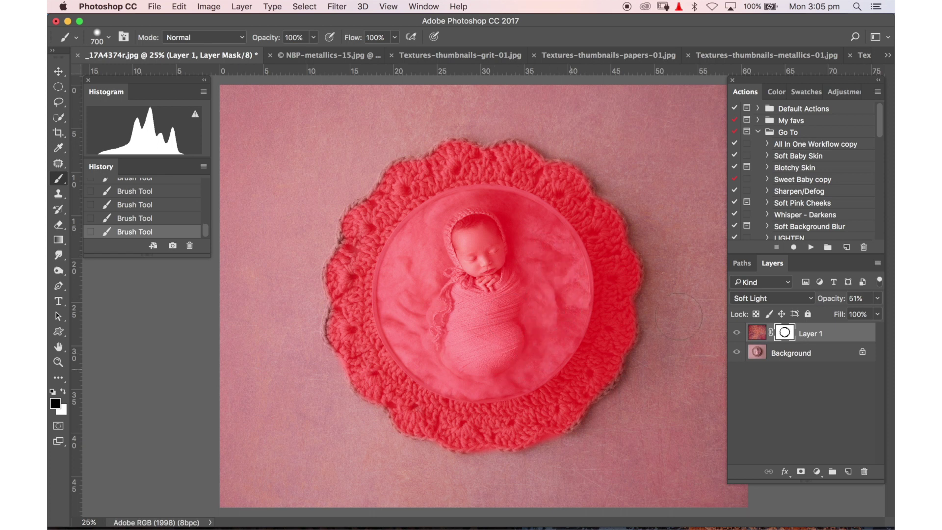
key(backslash)
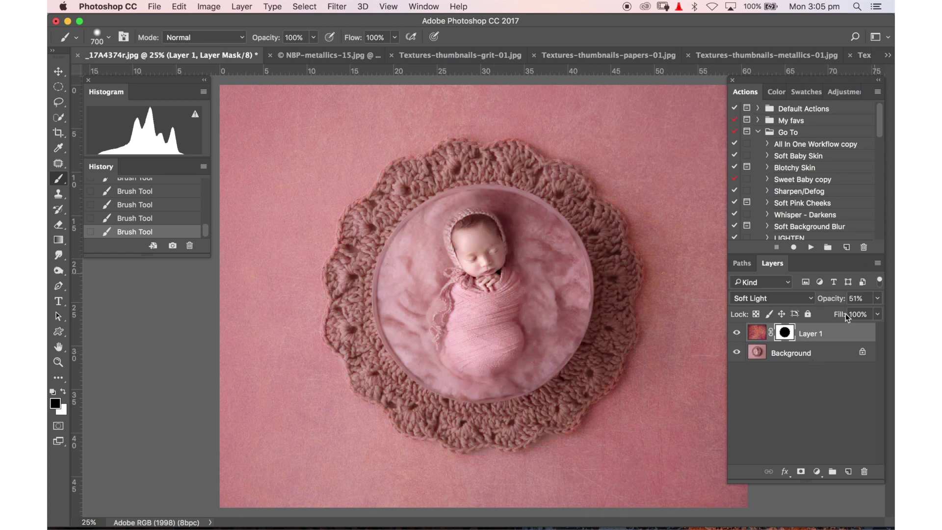
Toggle Layer 1 to compare the masked result, then zoom out to the full image.
click(738, 333)
click(736, 333)
click(738, 333)
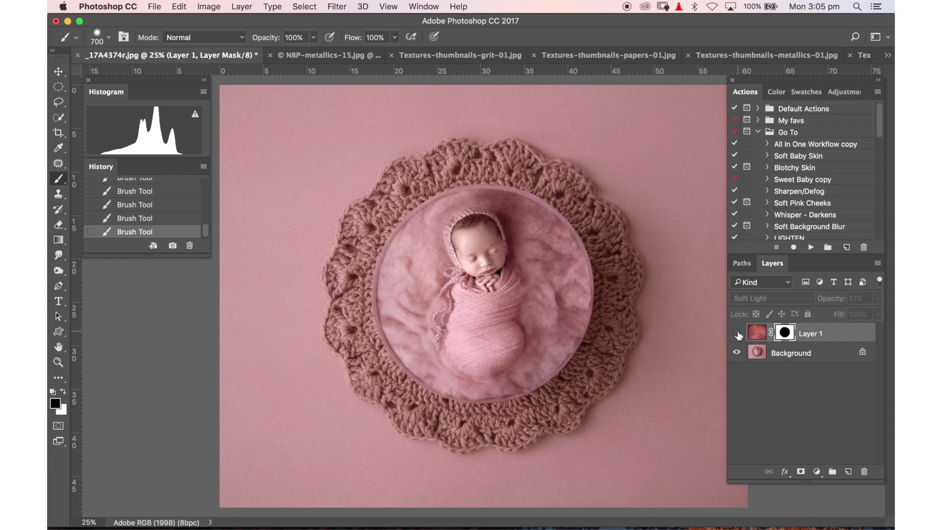
click(737, 334)
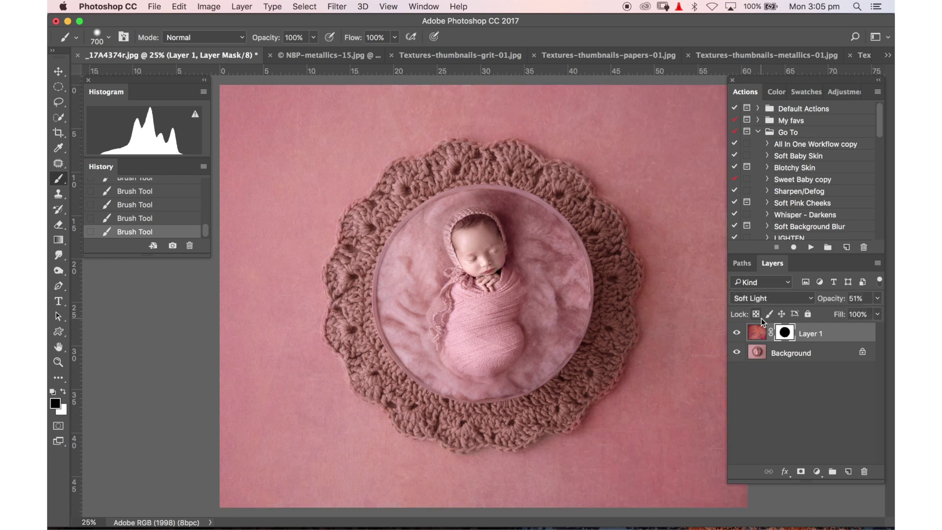
key(super+minus)
key(super+equal)
key(super+minus)
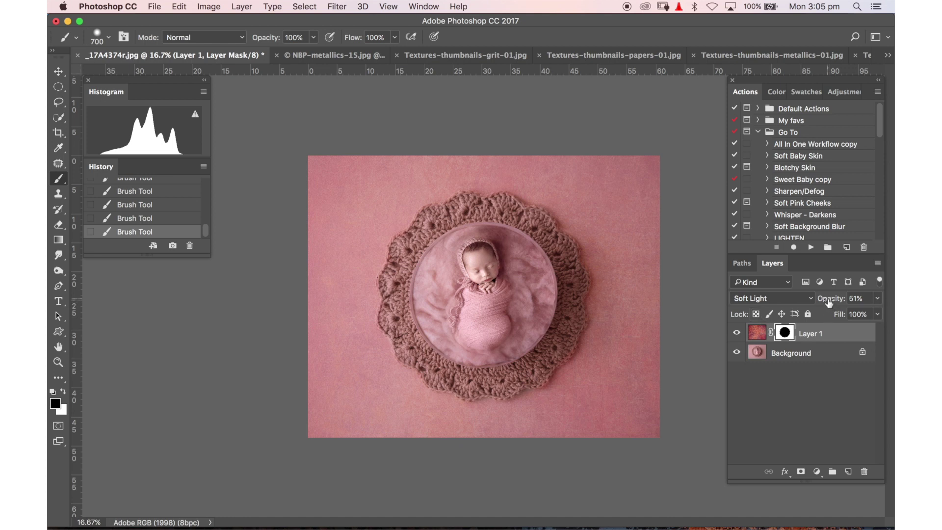
Raise Layer 1's opacity to 97% and target its texture pixels instead of the mask.
drag(829, 303, 846, 300)
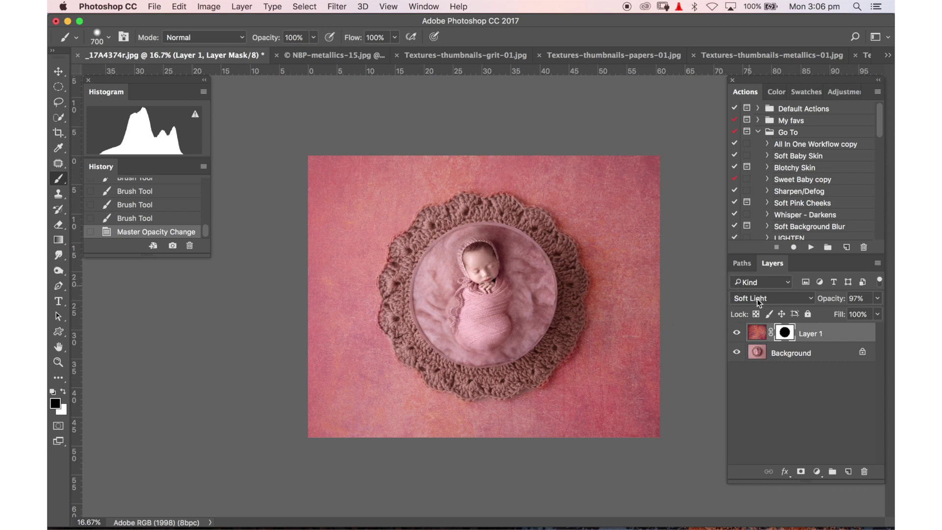
click(757, 334)
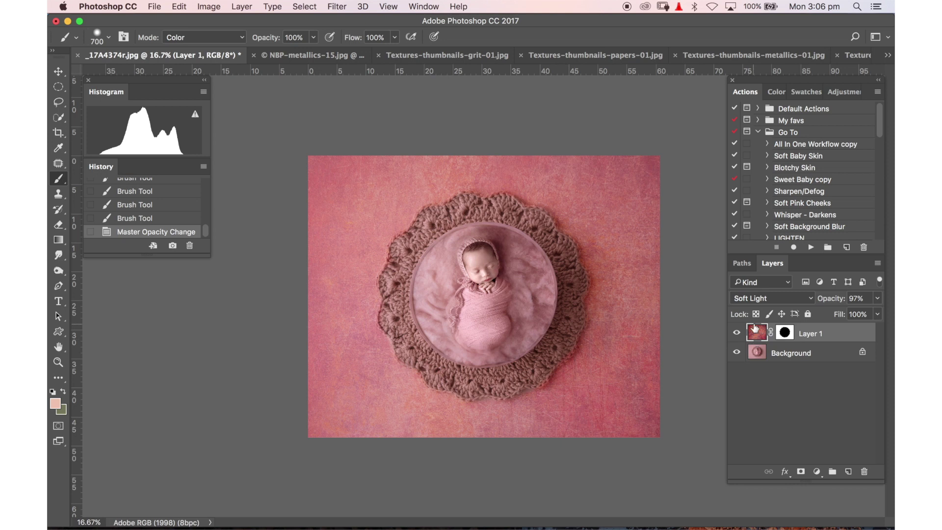
drag(755, 328, 753, 325)
Apply Hue/Saturation to the texture with Hue 0, Saturation -56 and Lightness -12.
key(super+u)
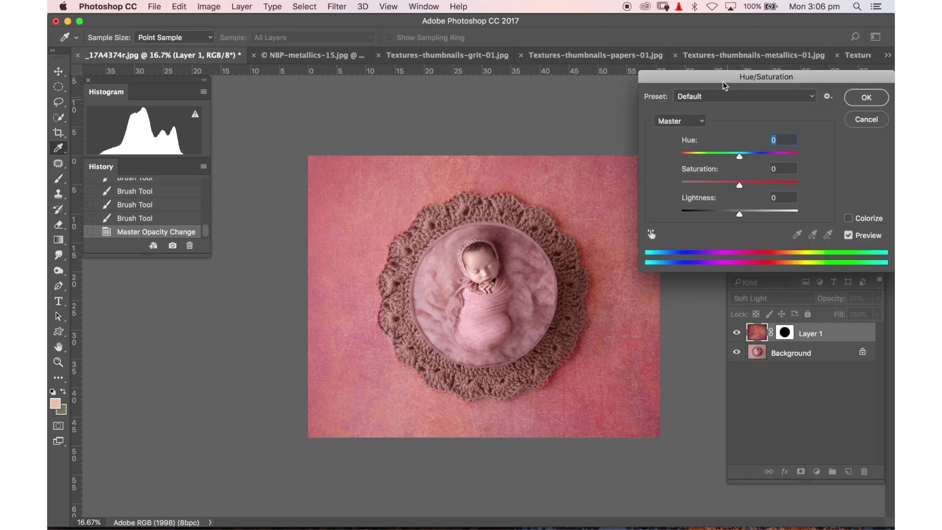
drag(698, 79, 659, 22)
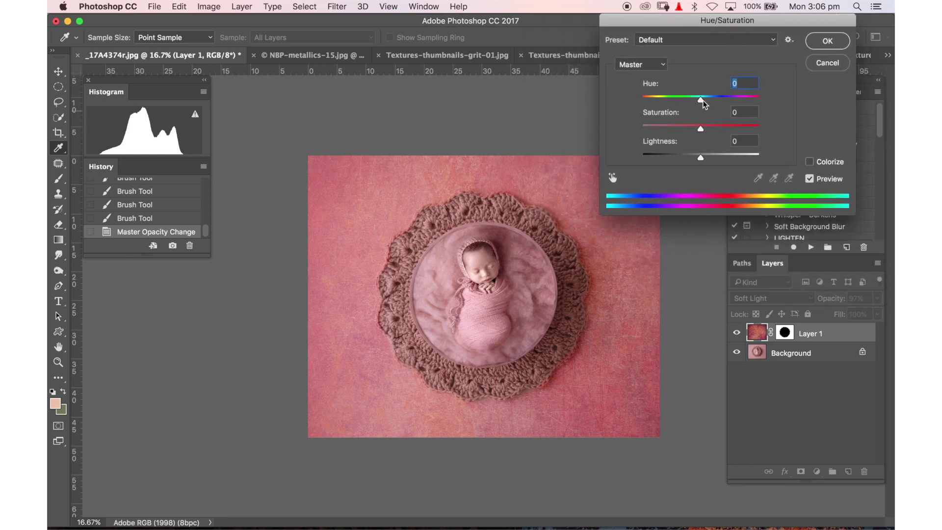
drag(700, 99, 693, 99)
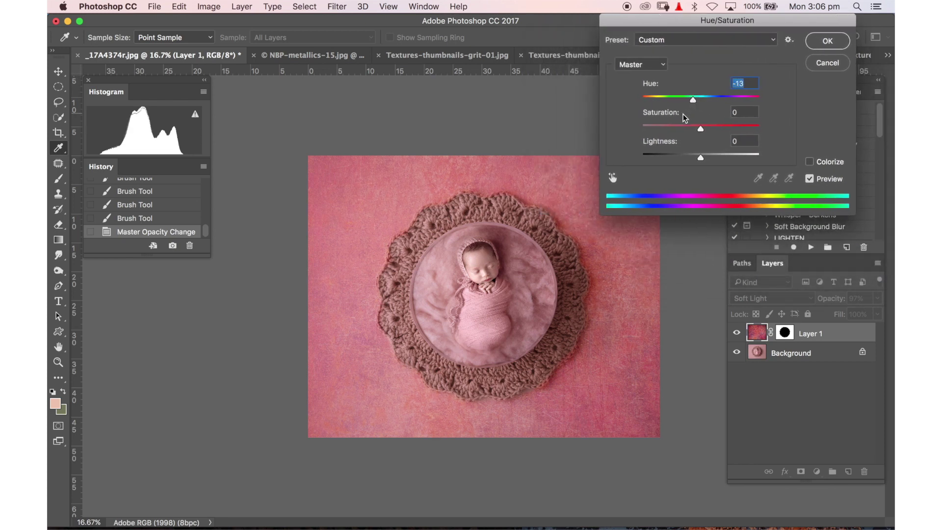
key(super+z)
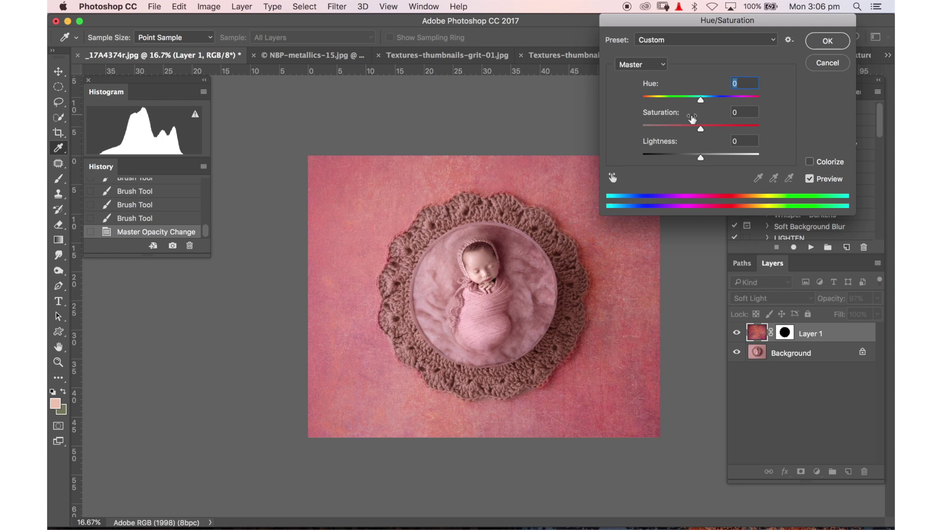
drag(700, 128, 667, 129)
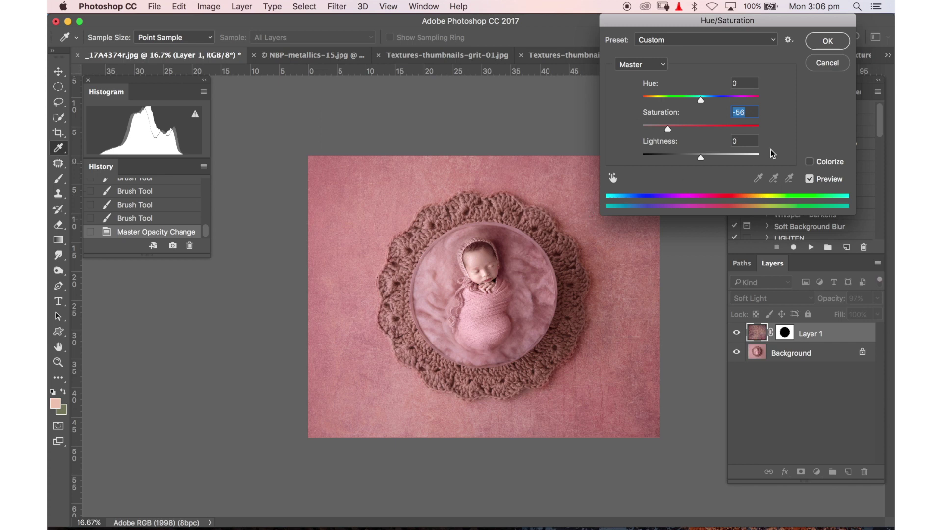
mouse_move(705, 159)
mouse_down()
mouse_move(716, 160)
mouse_move(683, 162)
mouse_move(695, 164)
mouse_up()
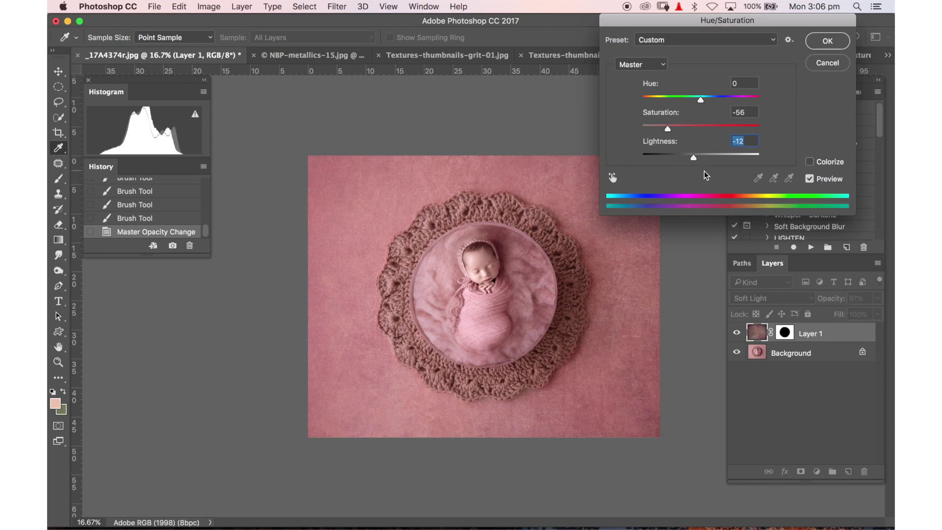
key(Return)
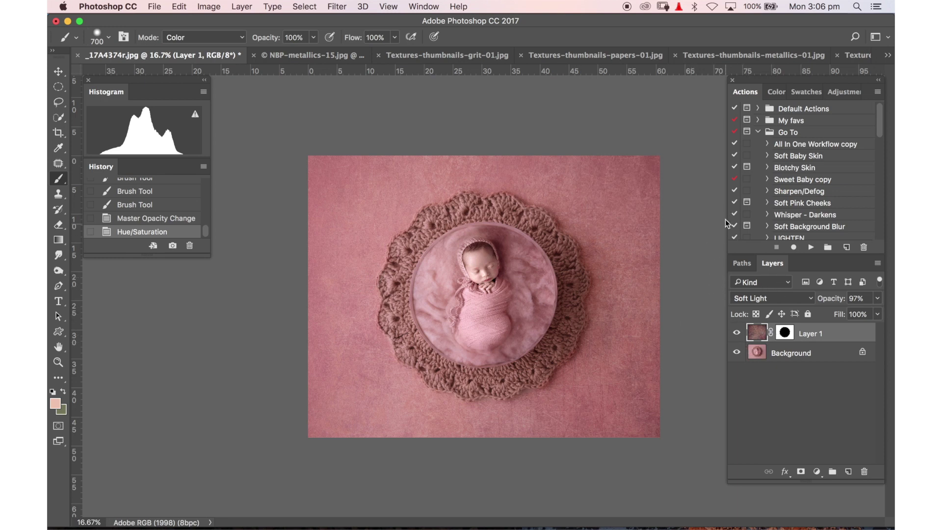
Draw a large elliptical selection centred around the crochet ring.
click(58, 89)
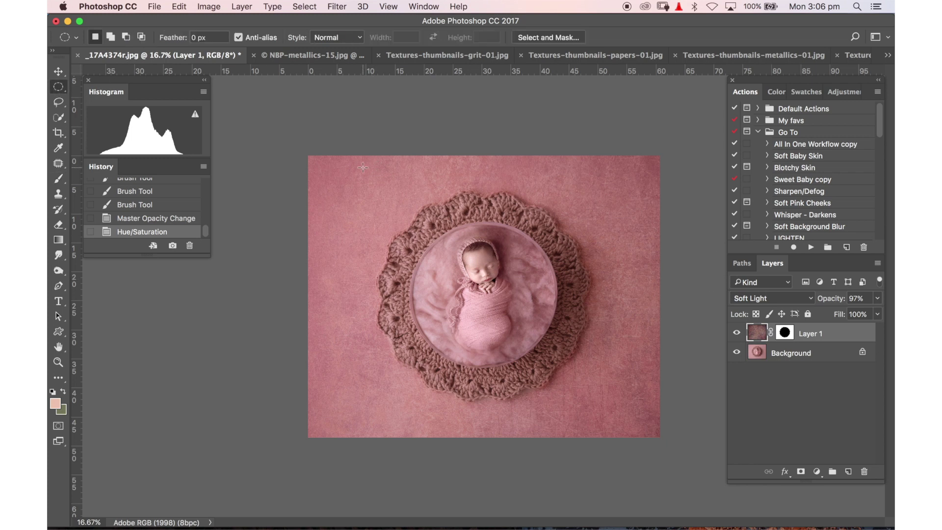
drag(356, 157, 620, 435)
drag(559, 376, 558, 377)
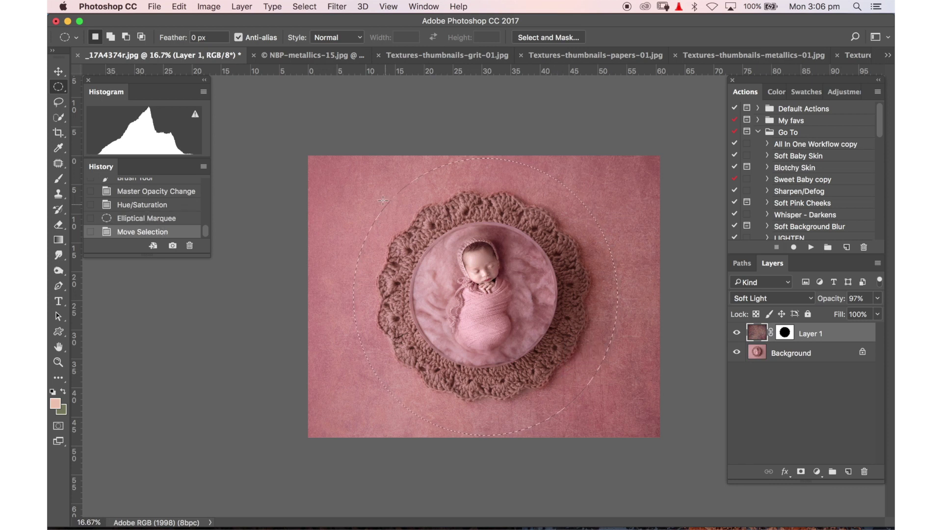
click(358, 175)
drag(352, 167, 628, 425)
drag(625, 435, 624, 435)
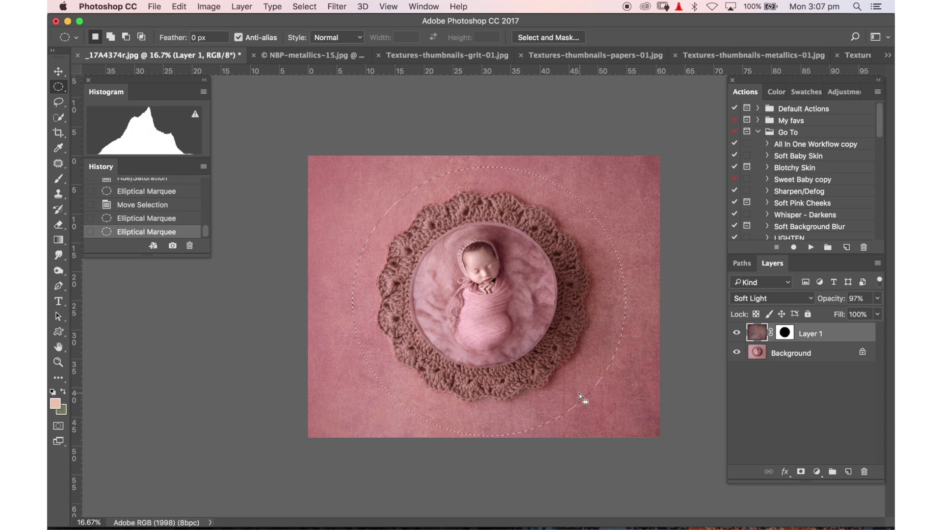
drag(578, 393, 570, 383)
Invert the selection, delete the texture outside the circle, deselect, and compare Layer 1 on and off.
right_click(543, 308)
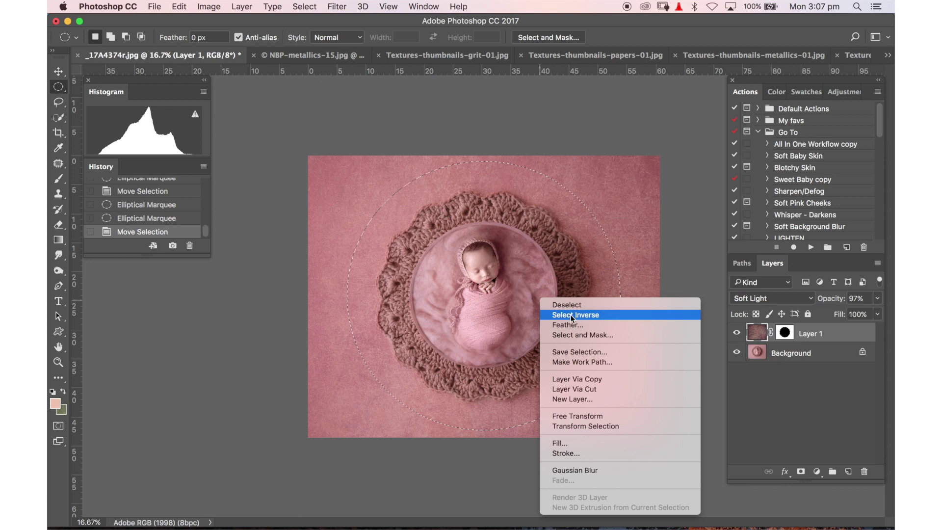
click(571, 313)
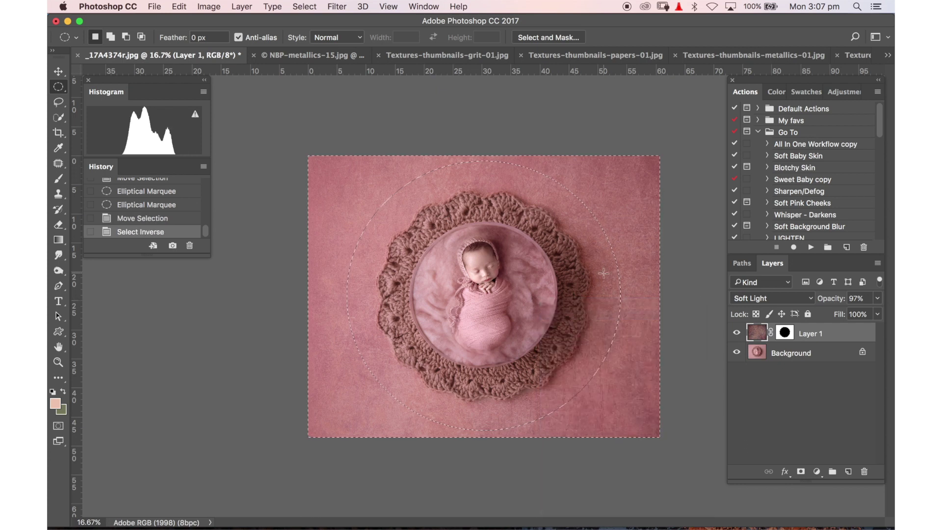
key(Delete)
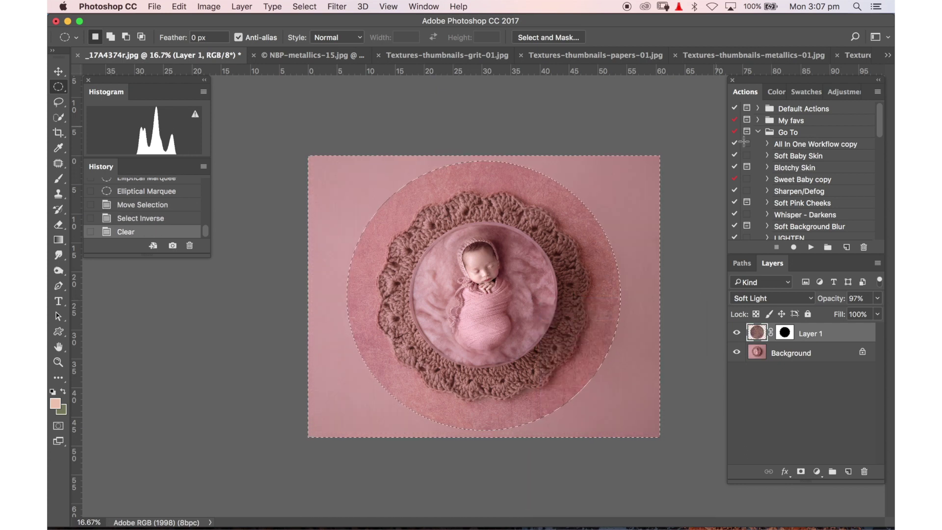
key(super+d)
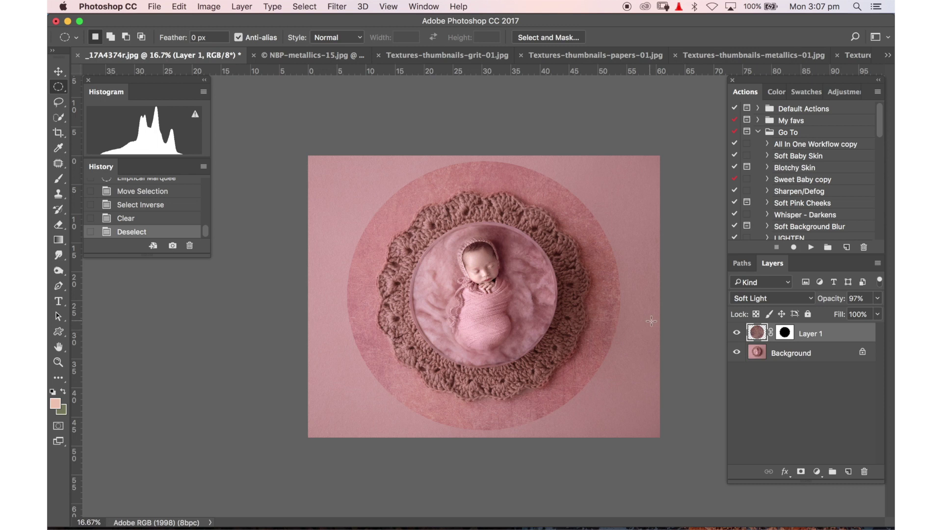
click(735, 334)
click(736, 337)
click(736, 336)
Step back in History to the oval selection state before the Clear, then deselect.
scroll(205, 228, up, 3)
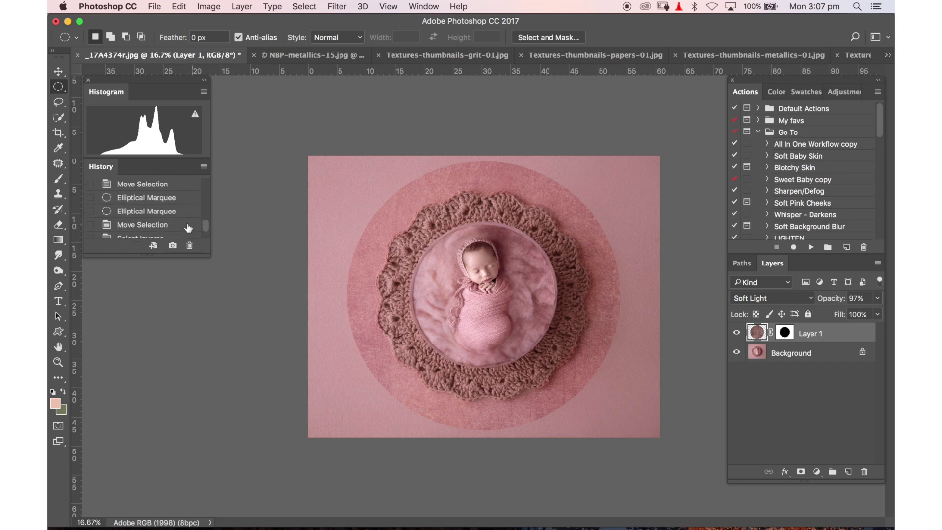
click(154, 187)
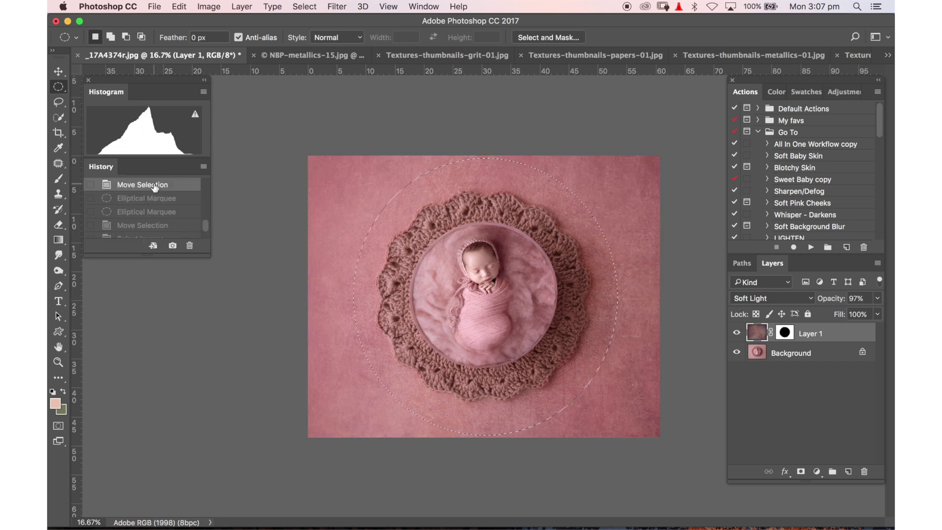
click(153, 198)
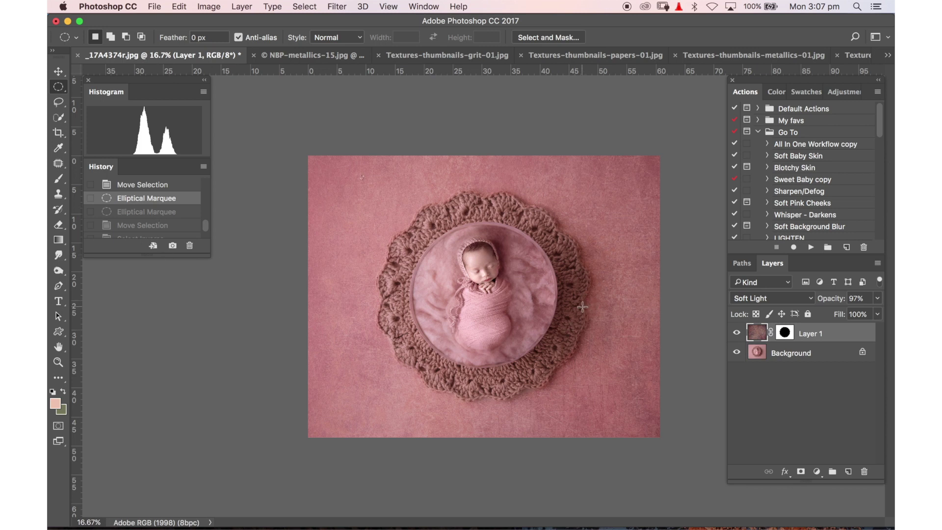
key(super+d)
key(super+equal)
key(super+equal)
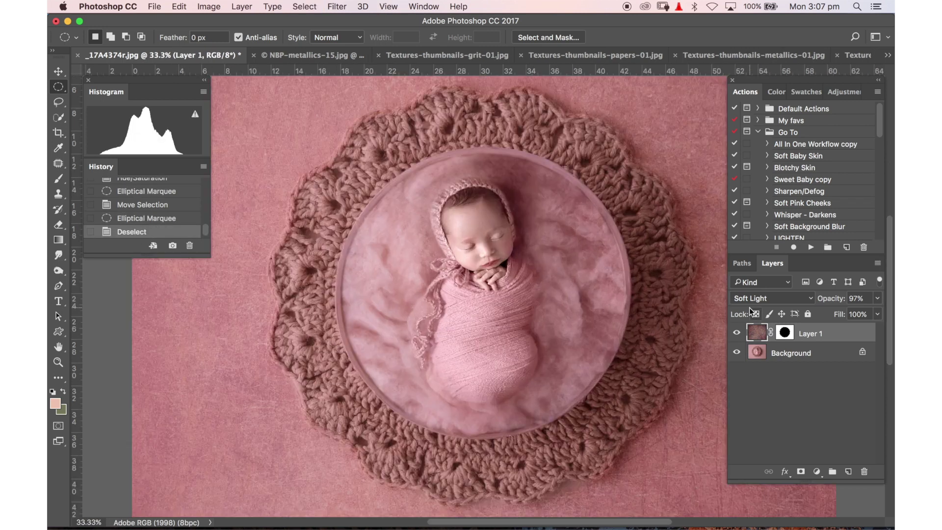
key(super+minus)
key(super+minus)
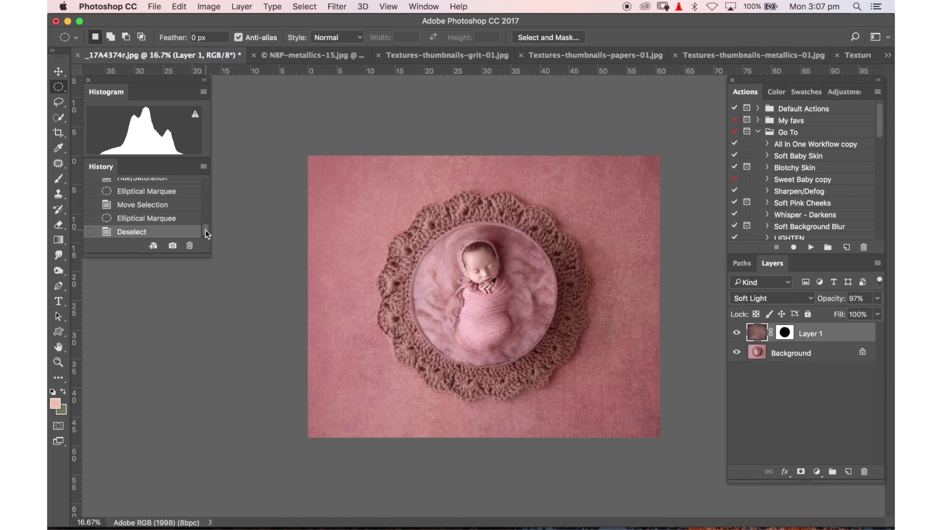
drag(205, 229, 205, 206)
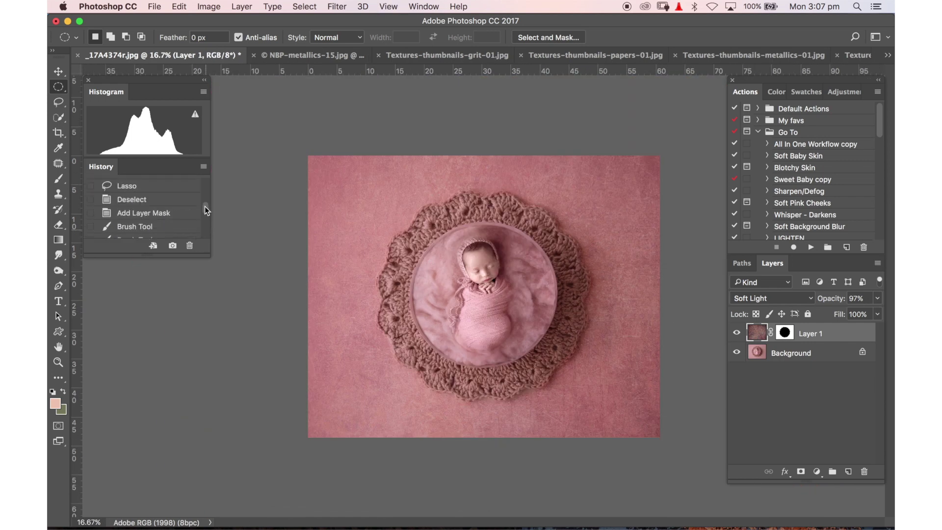
Revert to the Add Layer Mask history state and set Layer 1's blend mode to Multiply.
click(145, 214)
click(758, 299)
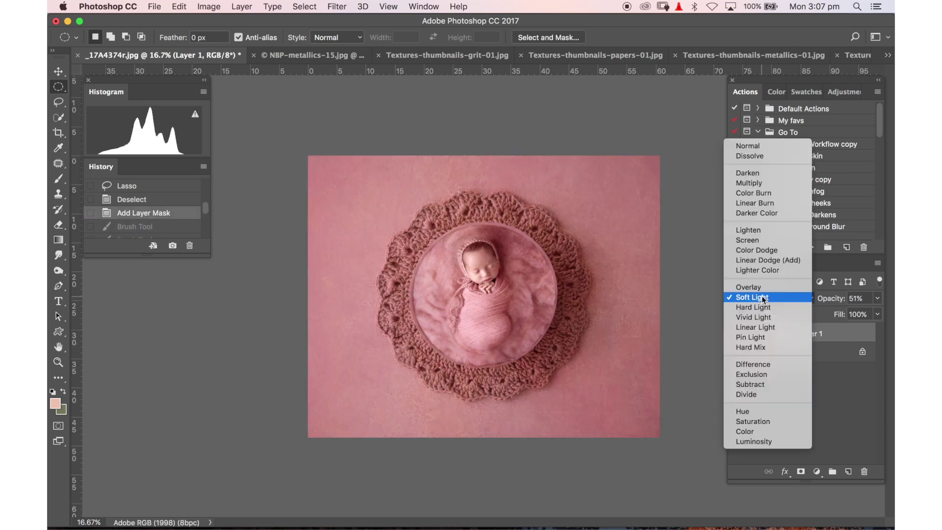
click(756, 187)
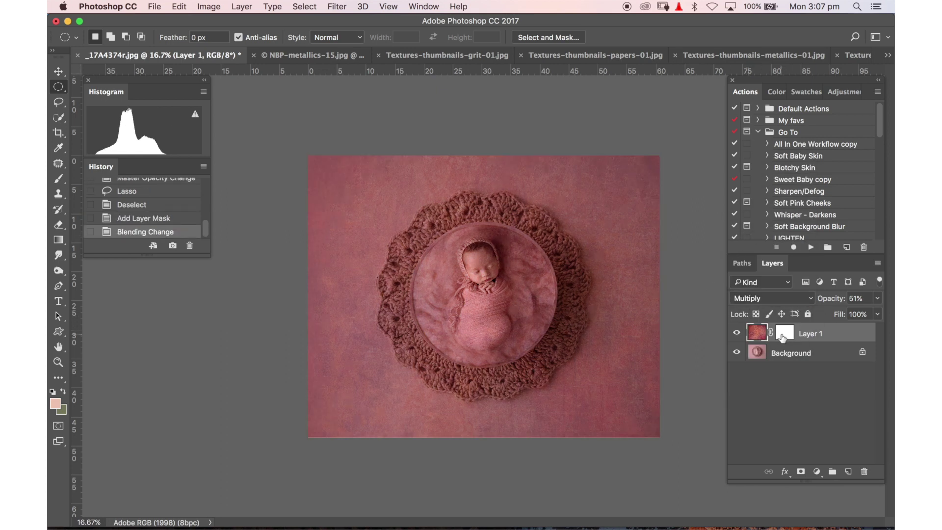
Desaturate Layer 1's texture to Saturation -72 with Hue/Saturation.
key(super+u)
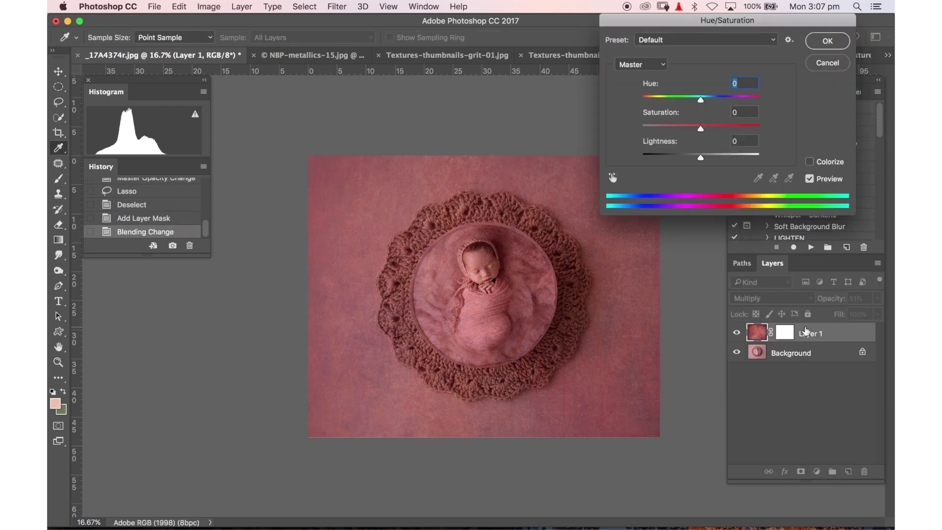
drag(700, 129, 666, 129)
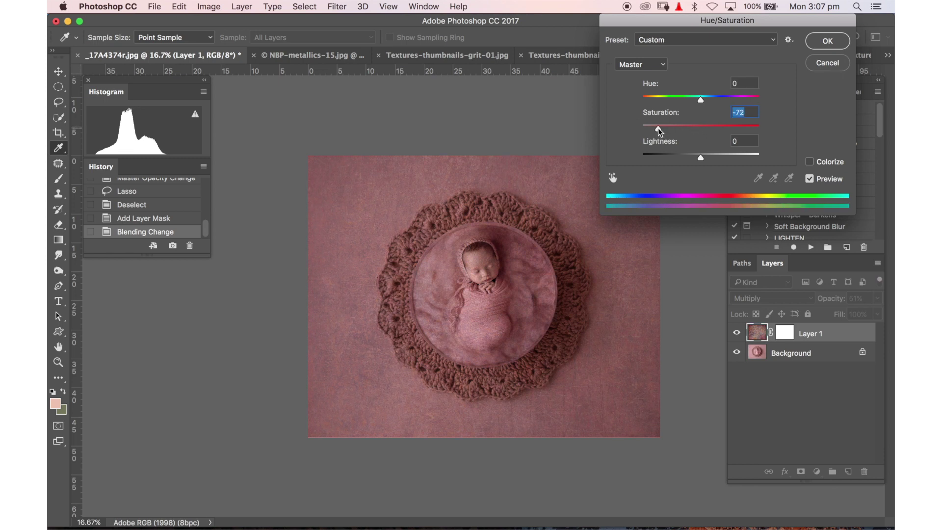
click(829, 41)
key(m)
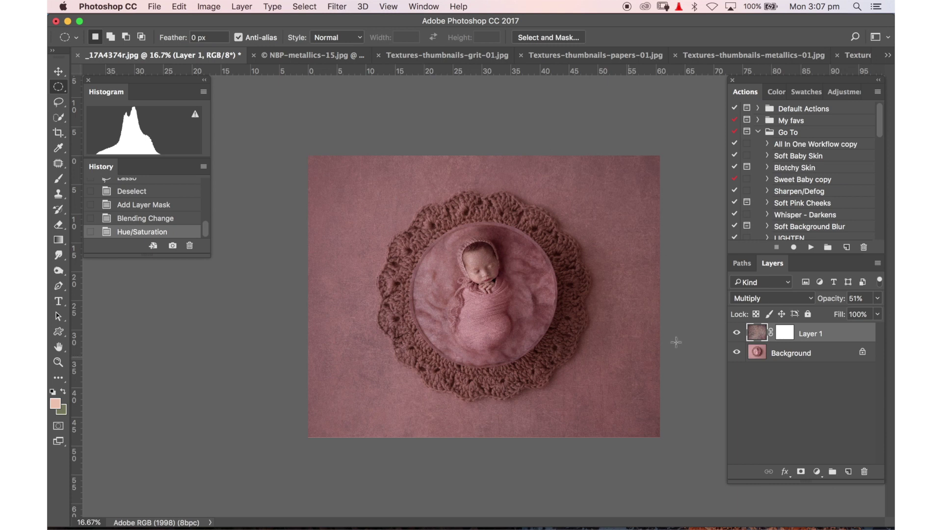
Lasso a selection along the crochet rim around the baby and feather its edge.
click(737, 334)
click(737, 335)
click(58, 102)
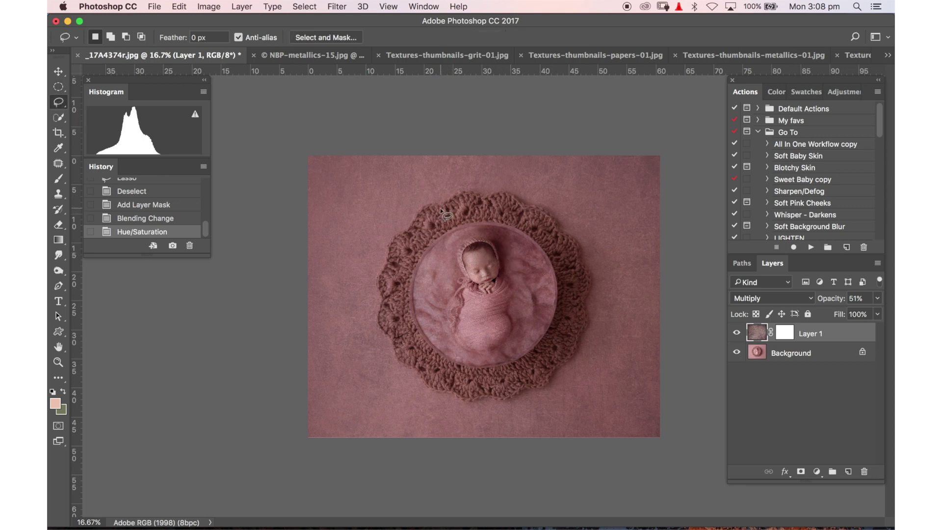
mouse_move(442, 205)
mouse_down()
mouse_move(393, 246)
mouse_move(380, 324)
mouse_move(410, 363)
mouse_move(453, 391)
mouse_move(476, 400)
mouse_move(537, 386)
mouse_move(581, 349)
mouse_move(589, 326)
mouse_move(586, 271)
mouse_move(572, 243)
mouse_move(510, 196)
mouse_move(466, 199)
mouse_move(441, 218)
mouse_up()
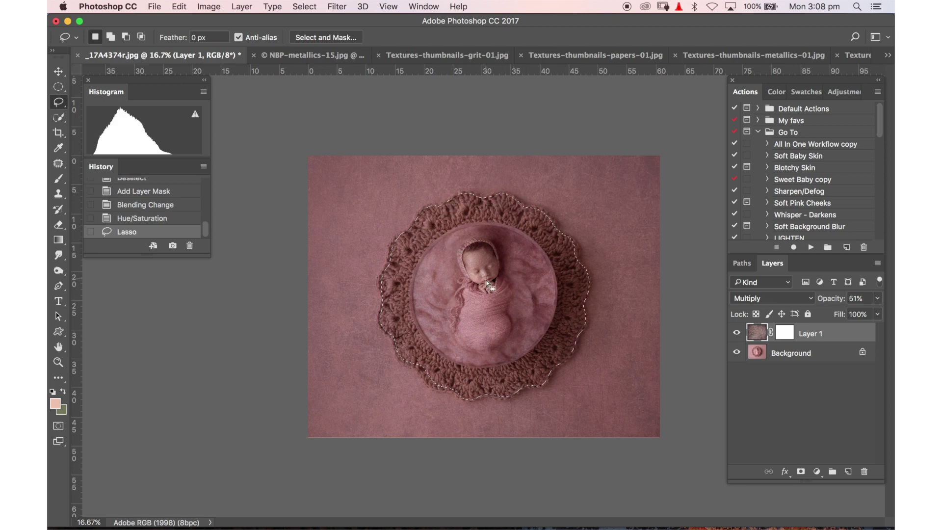
right_click(434, 315)
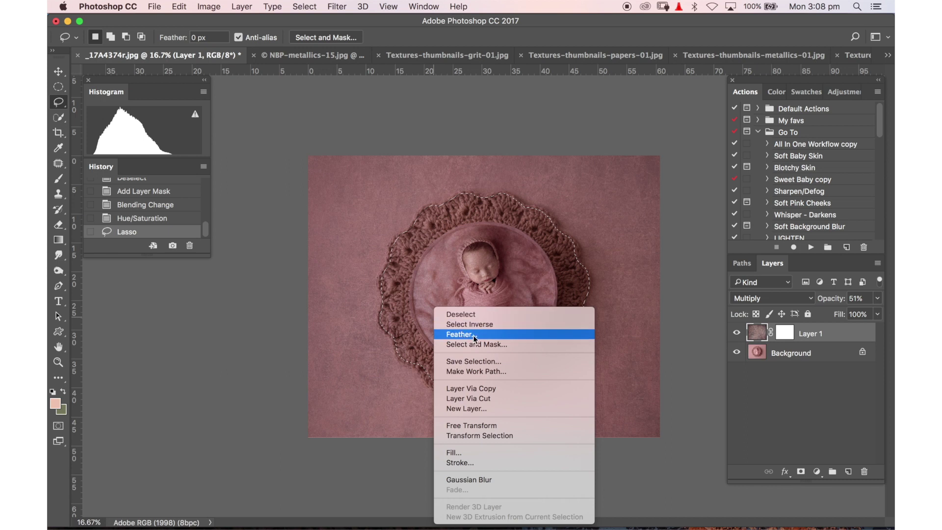
click(476, 335)
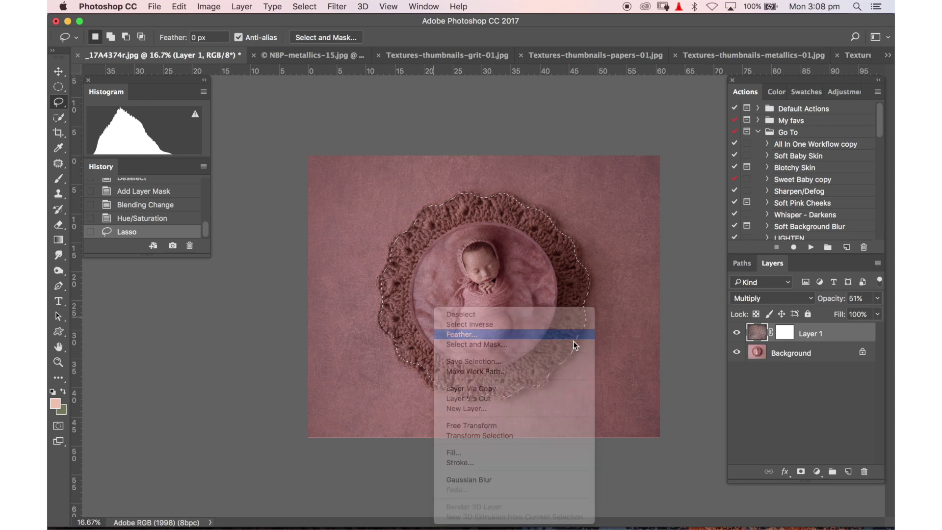
click(550, 178)
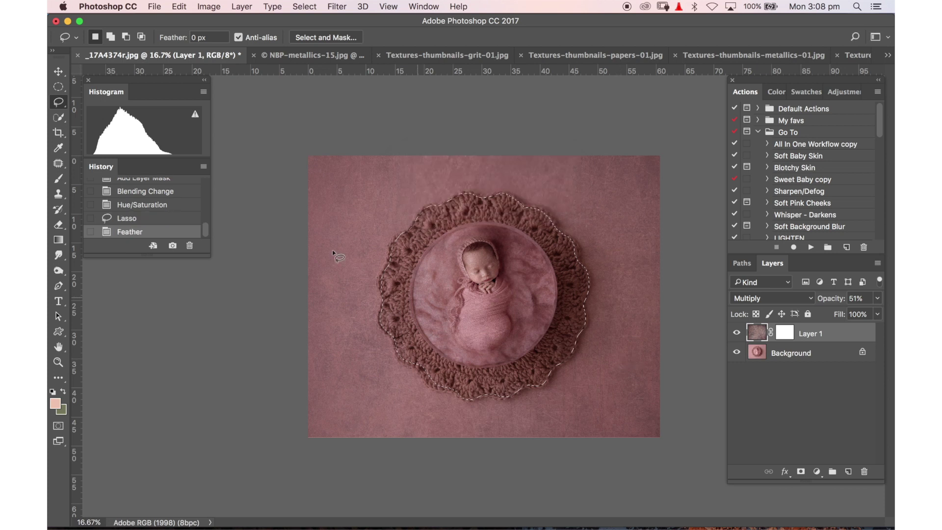
Apply a 1000-pixel Gaussian Blur to the selected texture area.
click(337, 7)
mouse_move(454, 148)
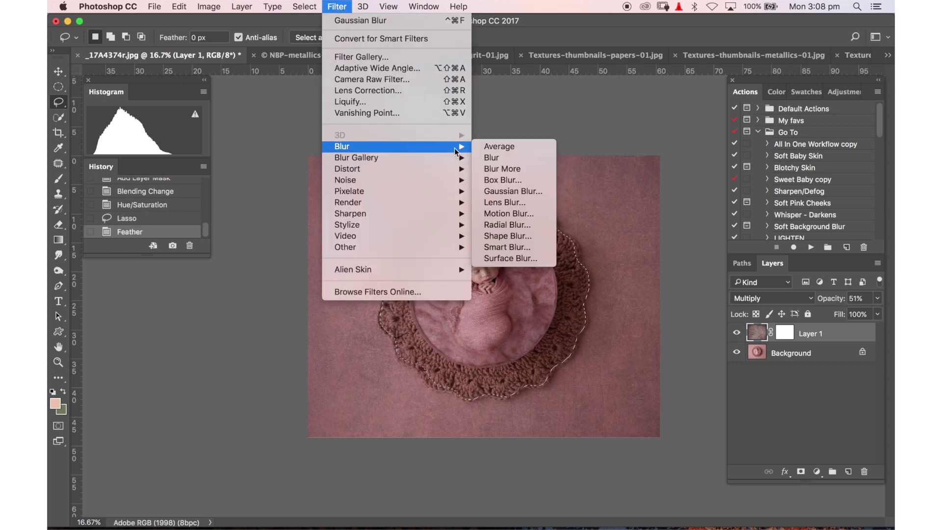
click(503, 191)
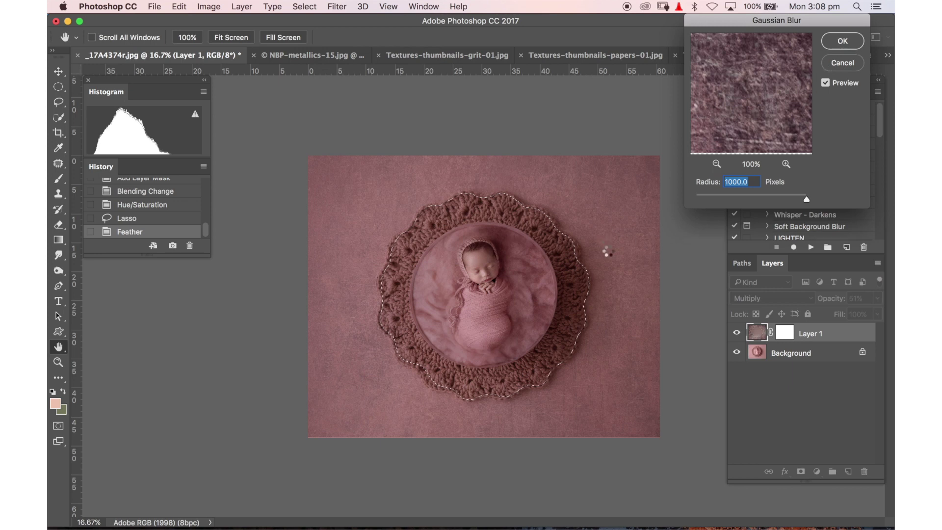
key(Return)
Deselect, then lower Layer 1's opacity to 34%, comparing with the texture shown and hidden.
key(super+d)
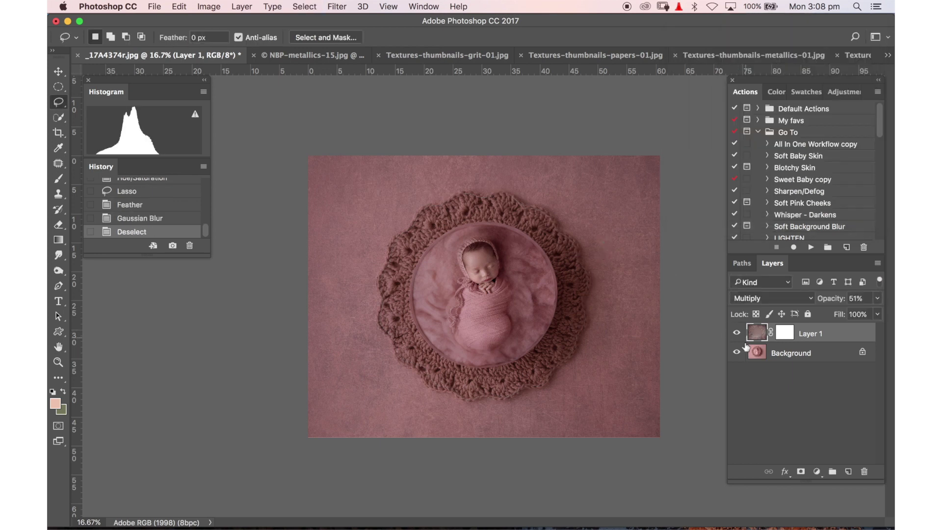
click(737, 334)
click(739, 335)
key(super+equal)
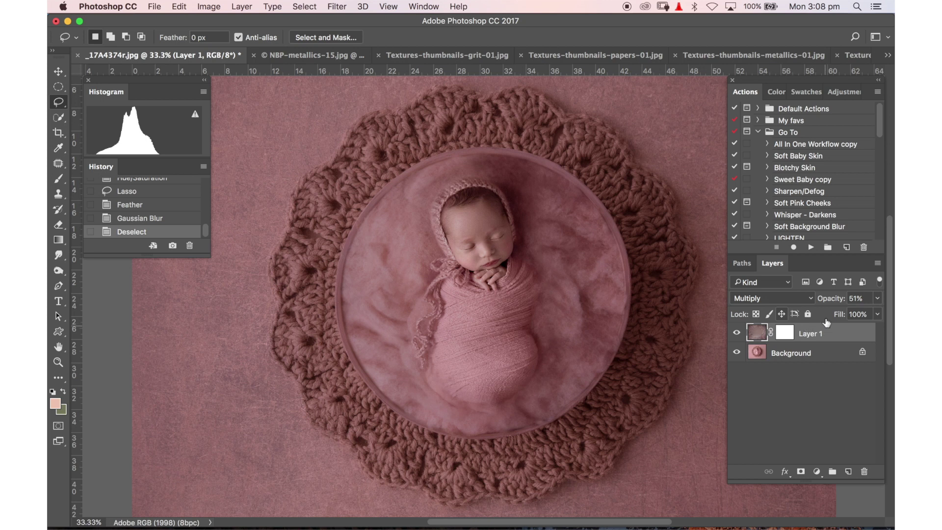
mouse_move(832, 299)
mouse_down()
mouse_move(823, 299)
mouse_move(829, 314)
mouse_up()
key(super+minus)
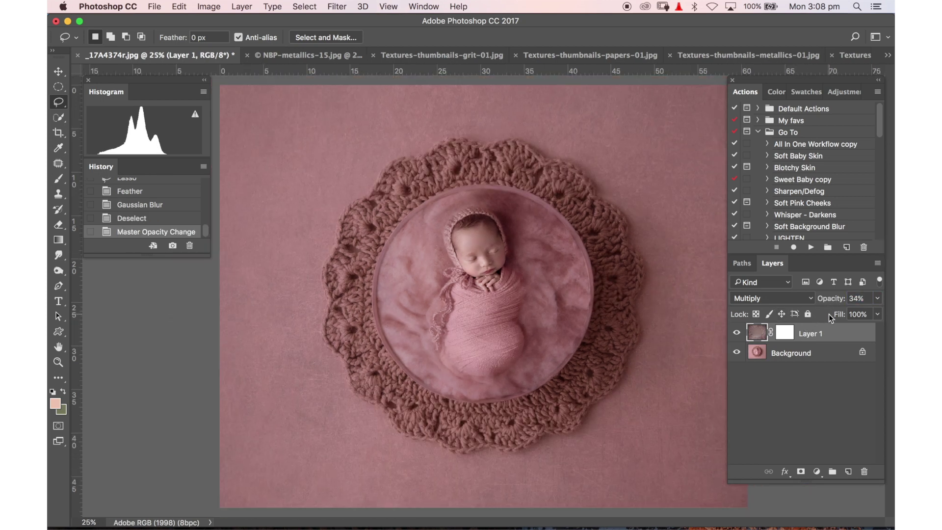
key(super+minus)
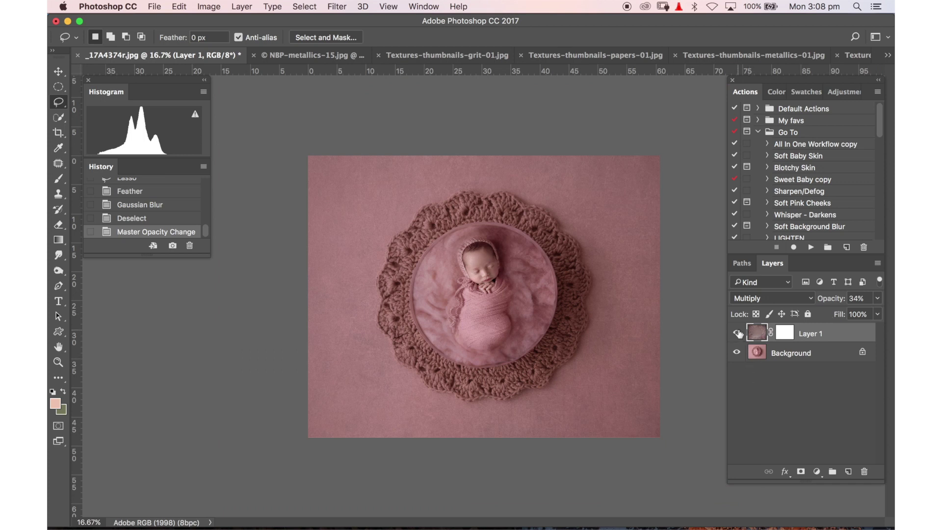
click(737, 333)
click(737, 333)
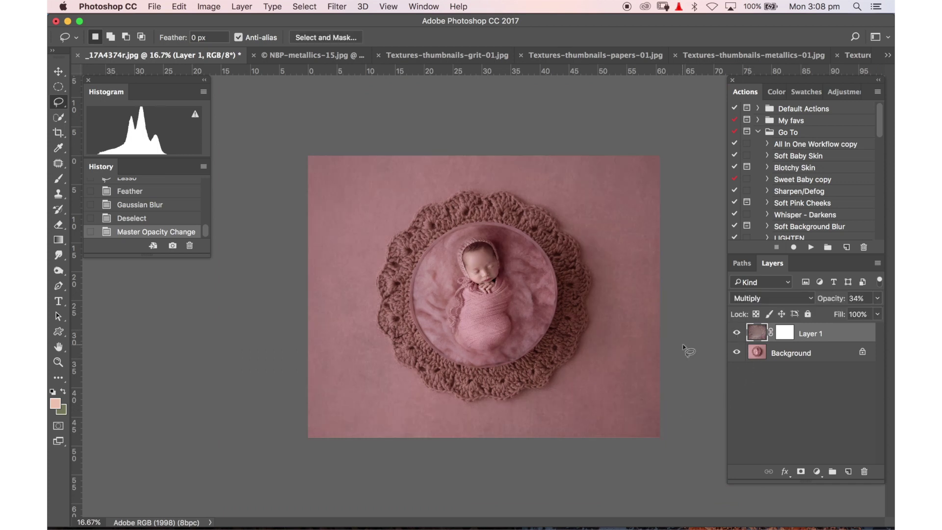